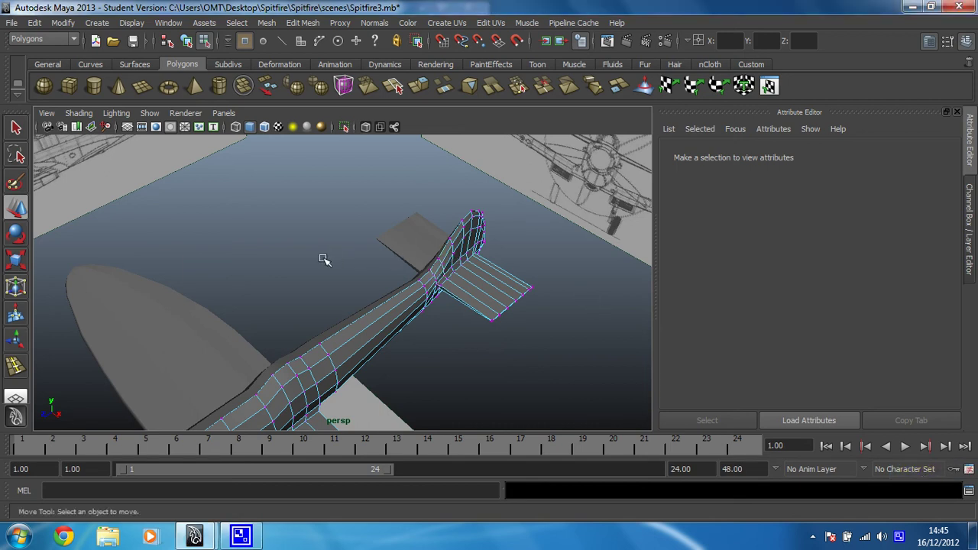
In the top view, insert five edge loops across the half-tailplane from root to tip, spaced more closely toward the tip.
{"action": "key", "text": "space"}
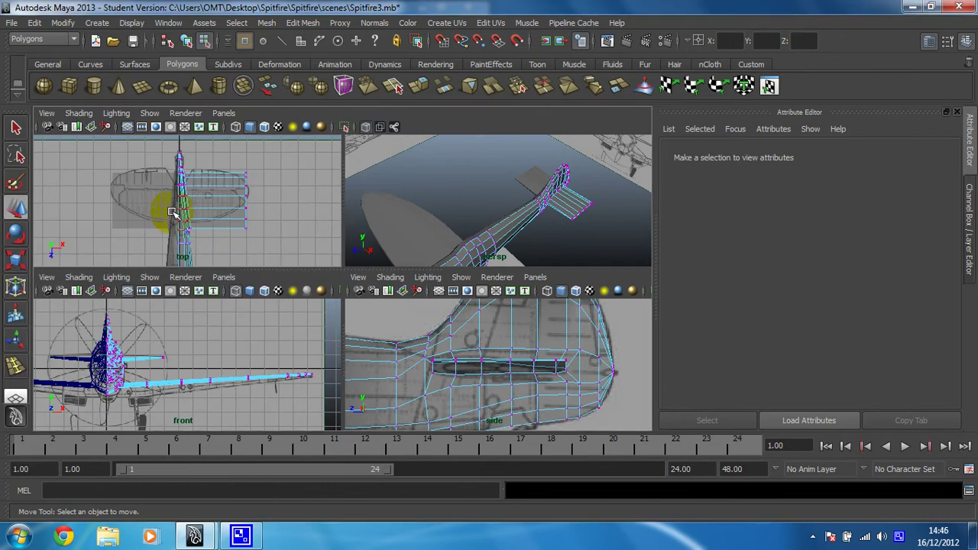
{"action": "key", "text": "space"}
{"action": "right_click", "coordinate": [409, 273]}
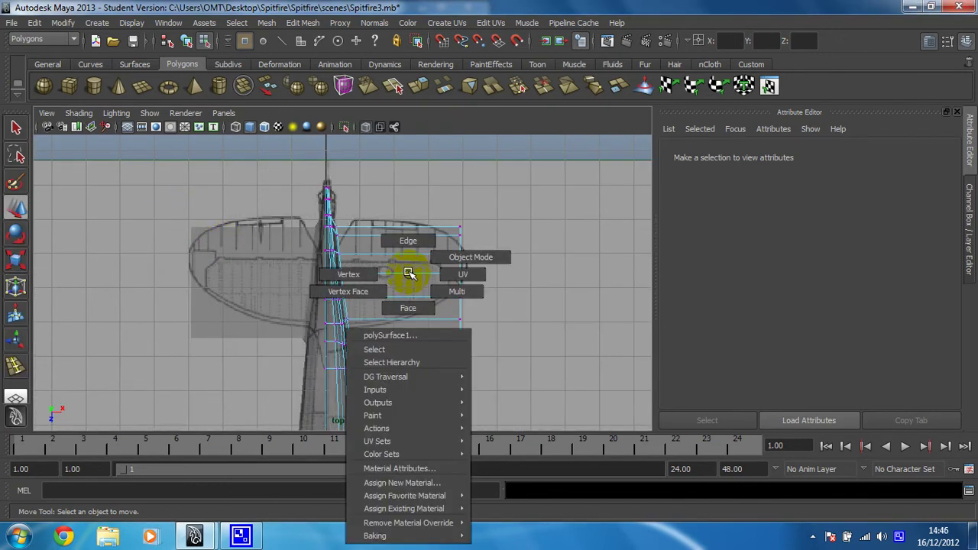
{"action": "left_click", "coordinate": [462, 257]}
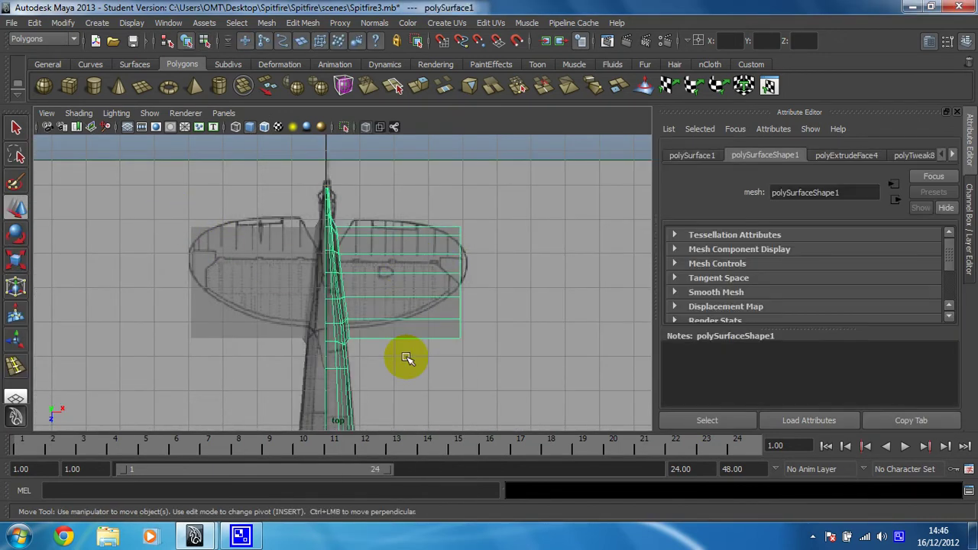
{"action": "left_click", "coordinate": [308, 23]}
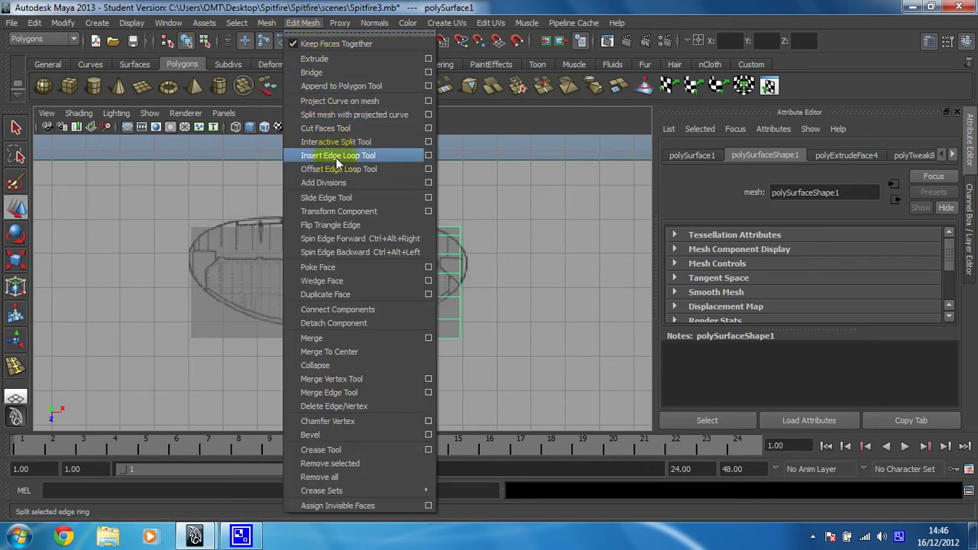
{"action": "left_click", "coordinate": [337, 155]}
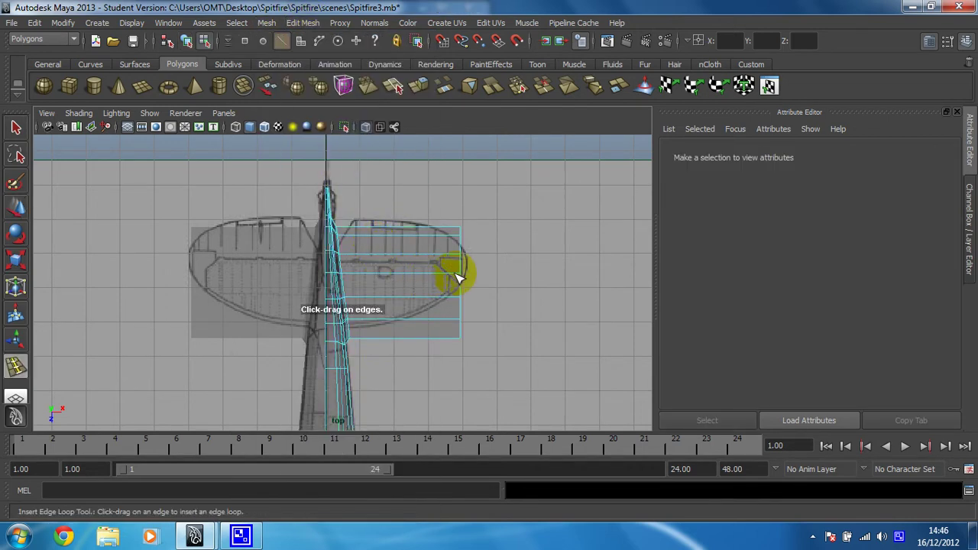
{"action": "left_click_drag", "start_coordinate": [456, 279], "coordinate": [426, 284]}
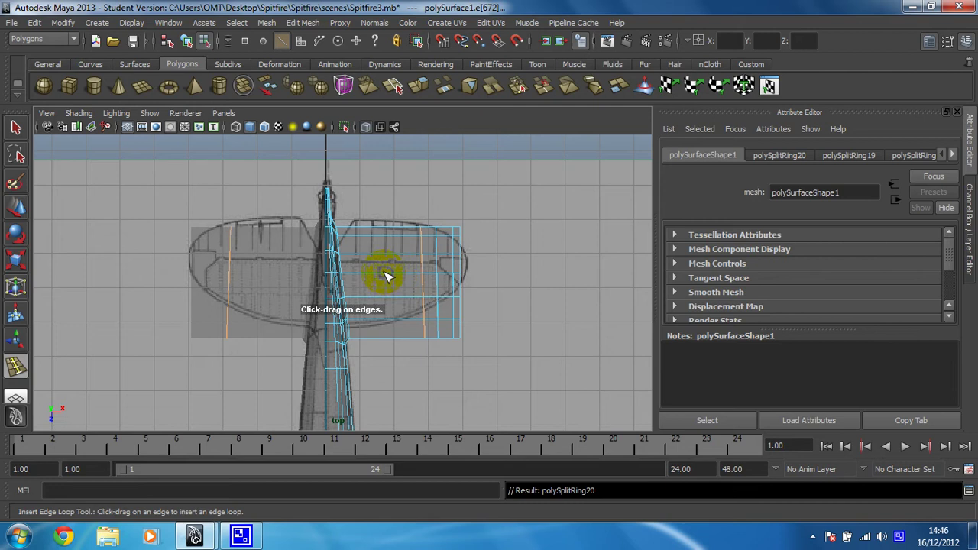
{"action": "left_click_drag", "start_coordinate": [392, 275], "coordinate": [366, 278]}
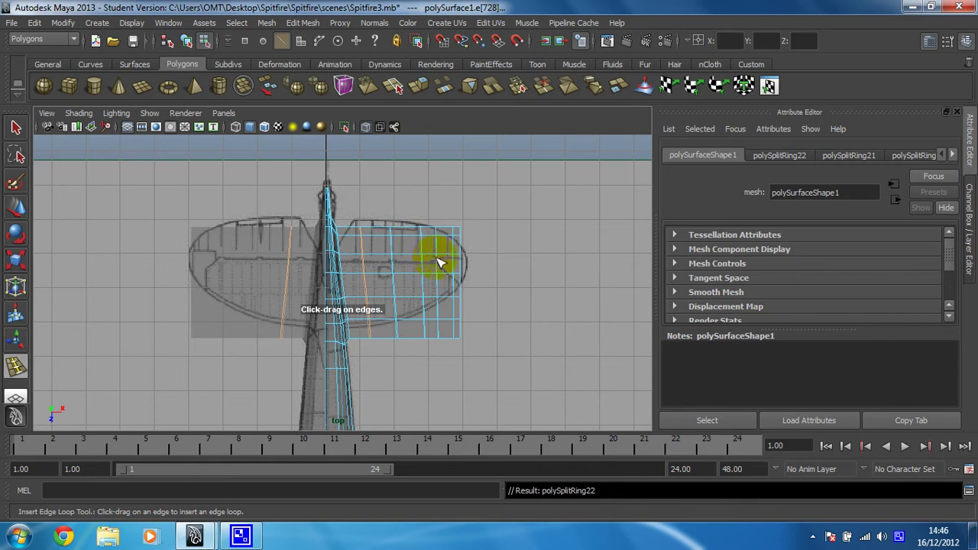
Select the vertices of the edge loop nearest the tailplane root and scale them along X into a straight line.
{"action": "right_click", "coordinate": [412, 263]}
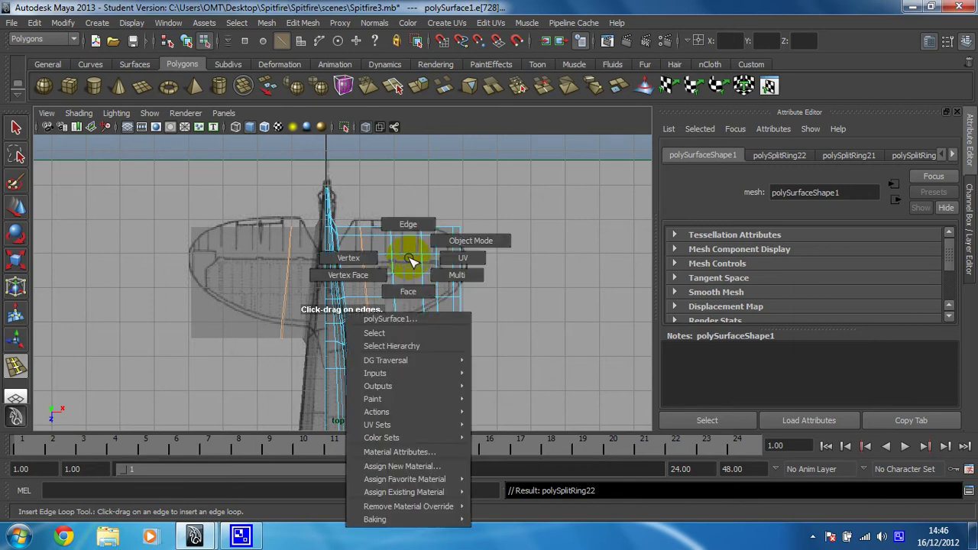
{"action": "left_click", "coordinate": [342, 257]}
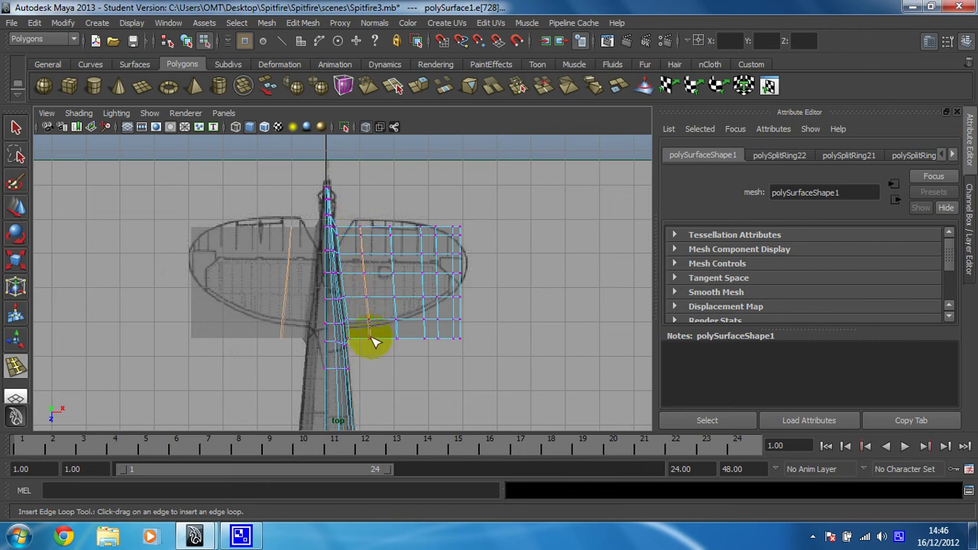
{"action": "left_click", "coordinate": [380, 350]}
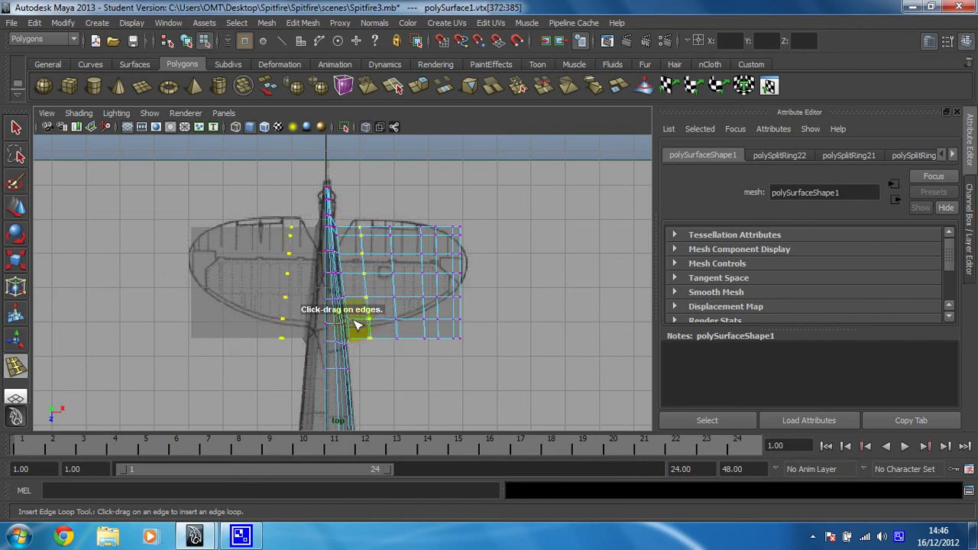
{"action": "left_click", "coordinate": [17, 258]}
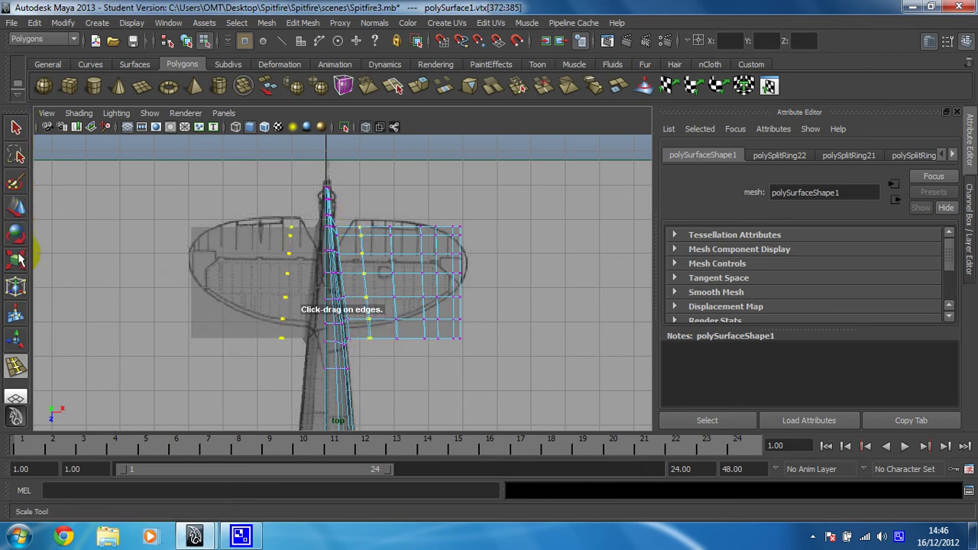
{"action": "left_click_drag", "start_coordinate": [303, 288], "coordinate": [365, 275]}
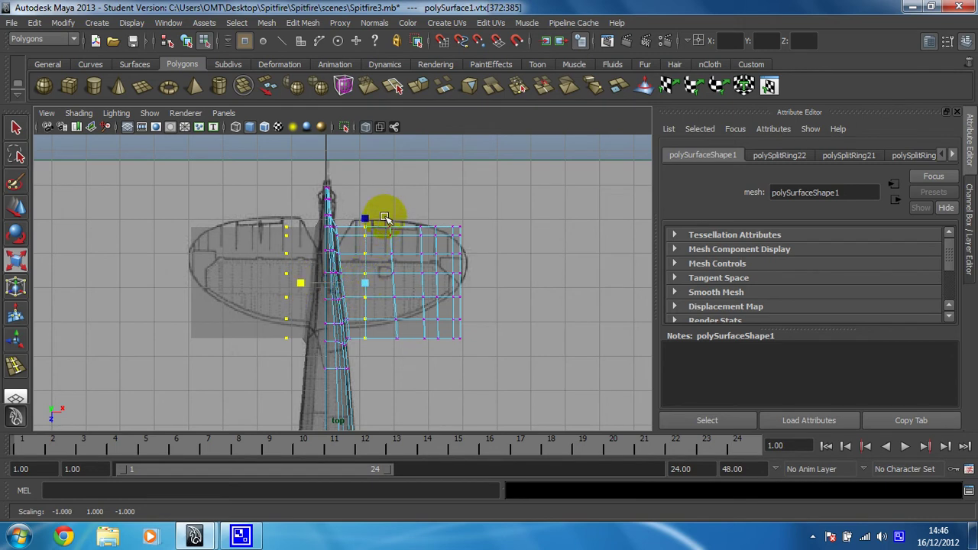
Straighten the vertices of the tailplane's four remaining new edge loops by scaling each loop flat along X.
{"action": "left_click_drag", "start_coordinate": [411, 352], "coordinate": [411, 352]}
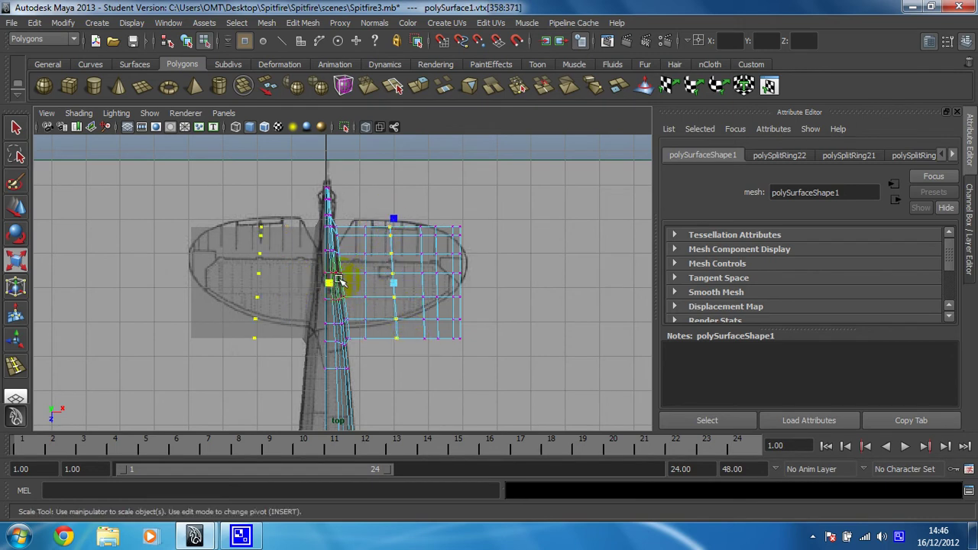
{"action": "left_click_drag", "start_coordinate": [330, 284], "coordinate": [393, 283]}
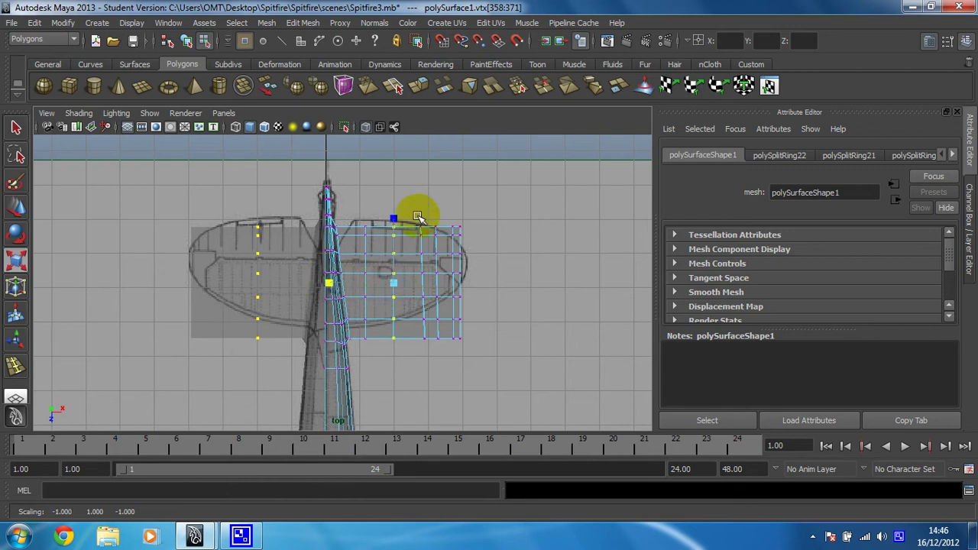
{"action": "left_click_drag", "start_coordinate": [426, 334], "coordinate": [428, 344]}
{"action": "left_click_drag", "start_coordinate": [359, 283], "coordinate": [423, 281]}
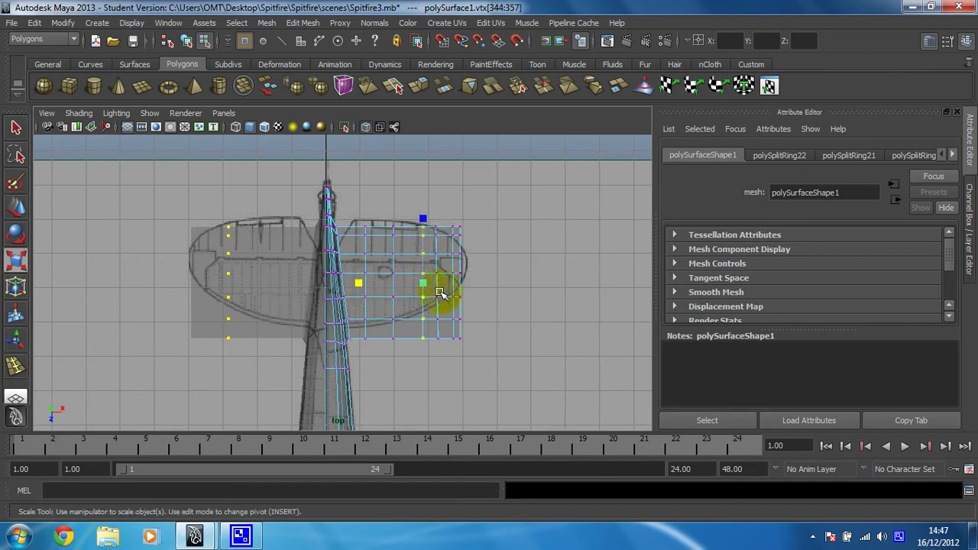
{"action": "left_click_drag", "start_coordinate": [358, 283], "coordinate": [436, 282]}
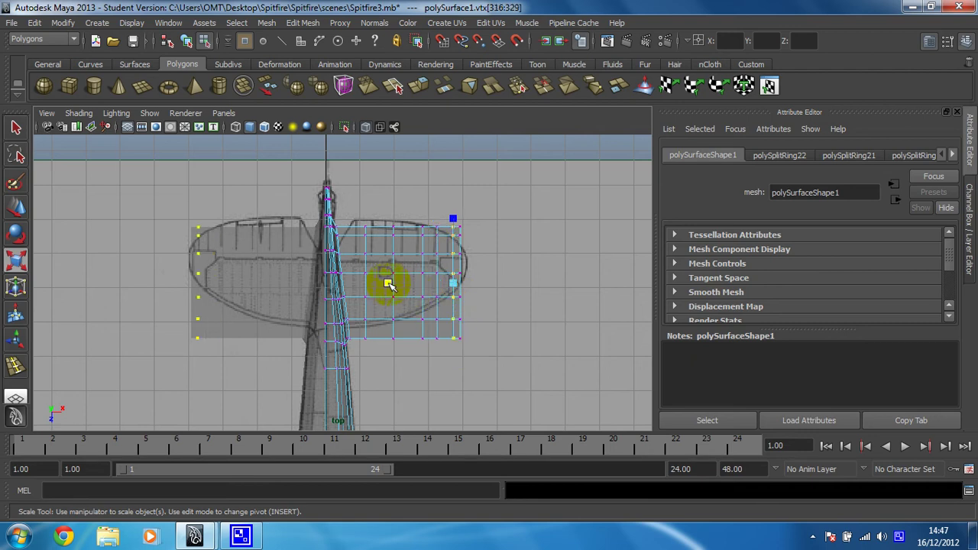
{"action": "left_click_drag", "start_coordinate": [386, 281], "coordinate": [452, 283]}
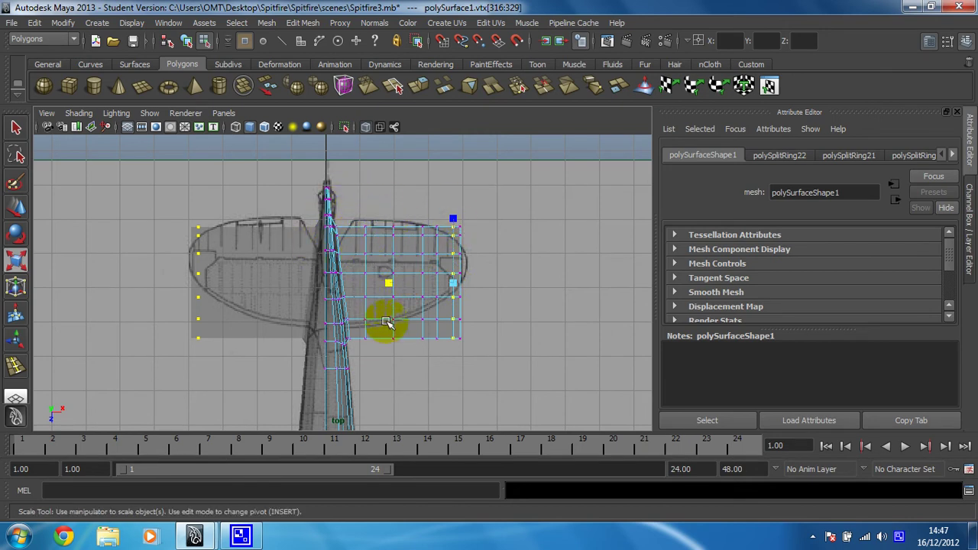
Select all tailplane vertex columns outboard of the root and scale them slightly narrower along Z to fit the blueprint.
{"action": "left_click_drag", "start_coordinate": [472, 357], "coordinate": [356, 213]}
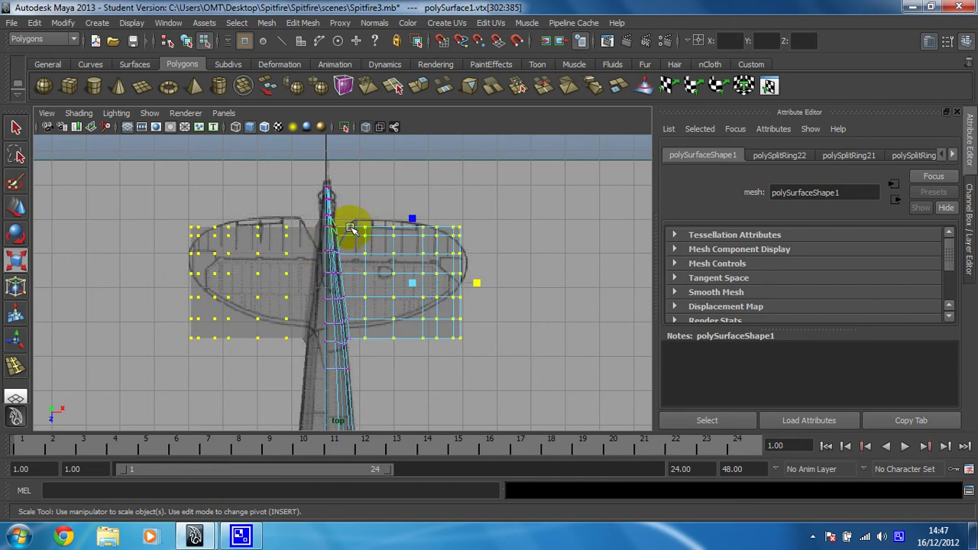
{"action": "left_click", "coordinate": [16, 207]}
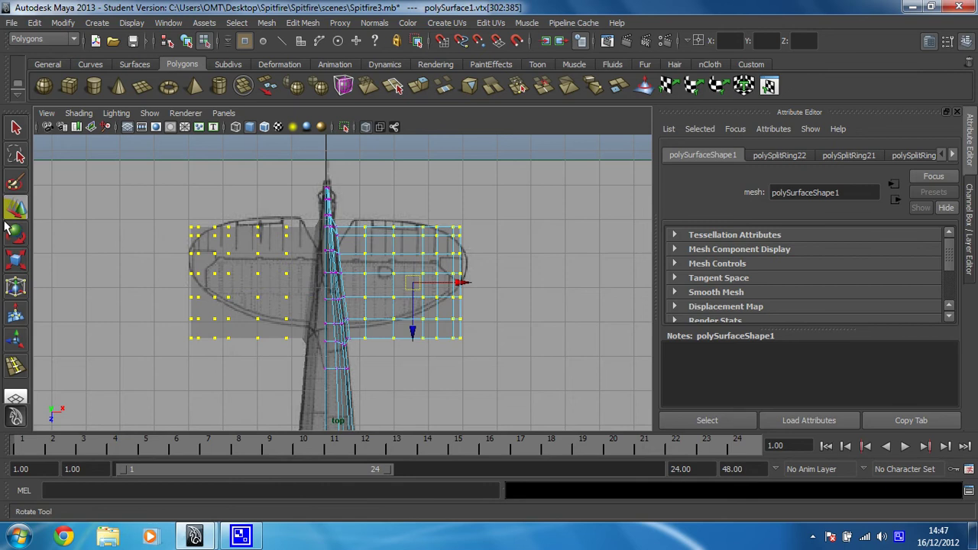
{"action": "left_click", "coordinate": [15, 260]}
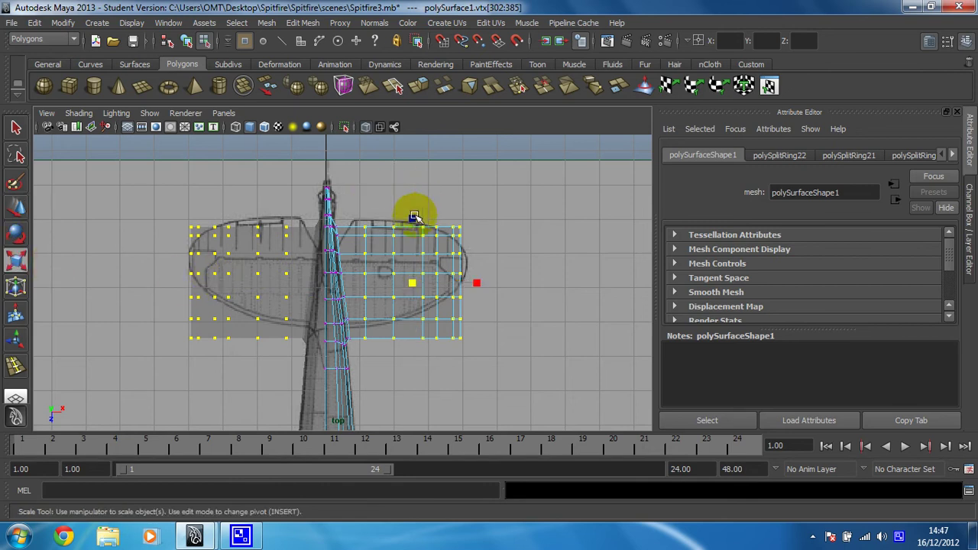
{"action": "left_click_drag", "start_coordinate": [413, 218], "coordinate": [493, 365]}
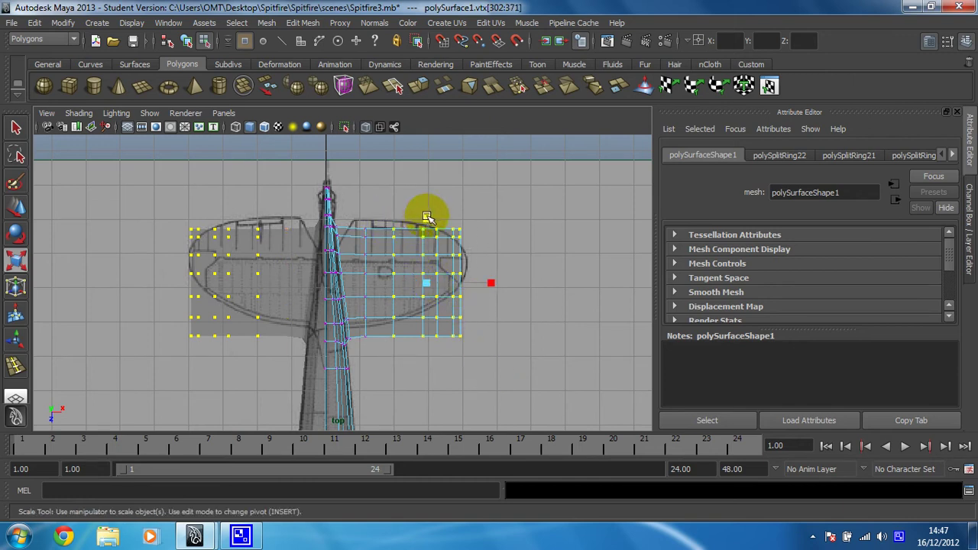
Scale the five outermost tailplane vertex columns narrower along Z and shift them slightly rearward to follow the blueprint outline.
{"action": "left_click_drag", "start_coordinate": [426, 217], "coordinate": [430, 225]}
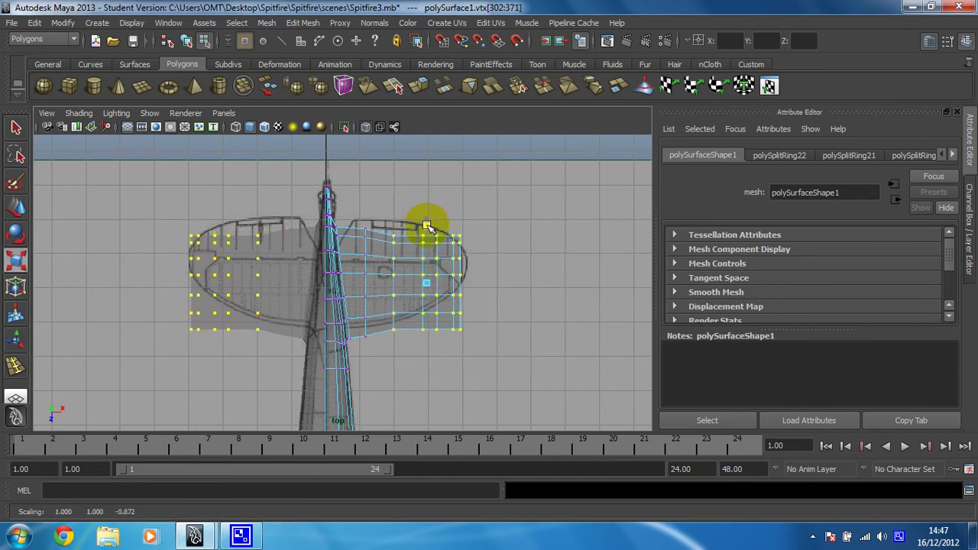
{"action": "left_click", "coordinate": [17, 217]}
{"action": "left_click_drag", "start_coordinate": [427, 331], "coordinate": [428, 328]}
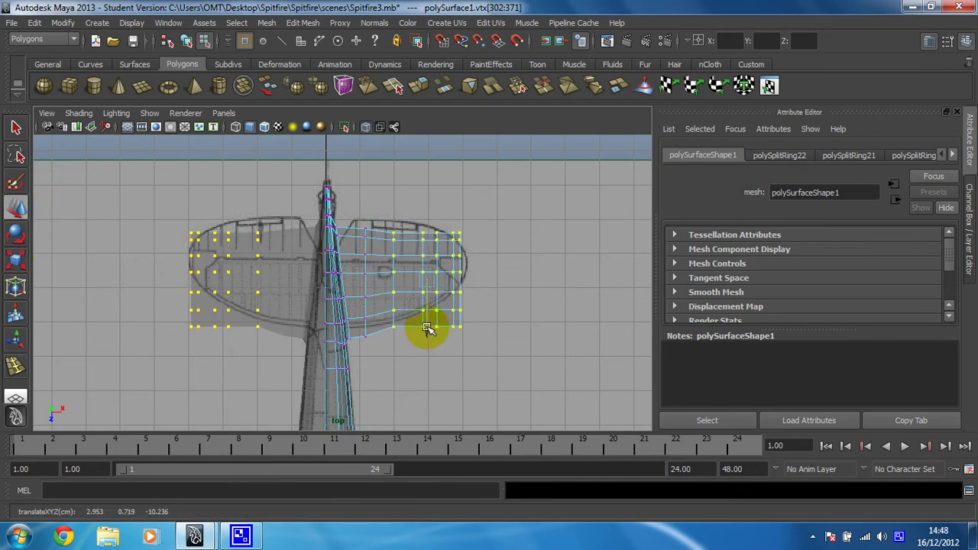
{"action": "left_click", "coordinate": [17, 260]}
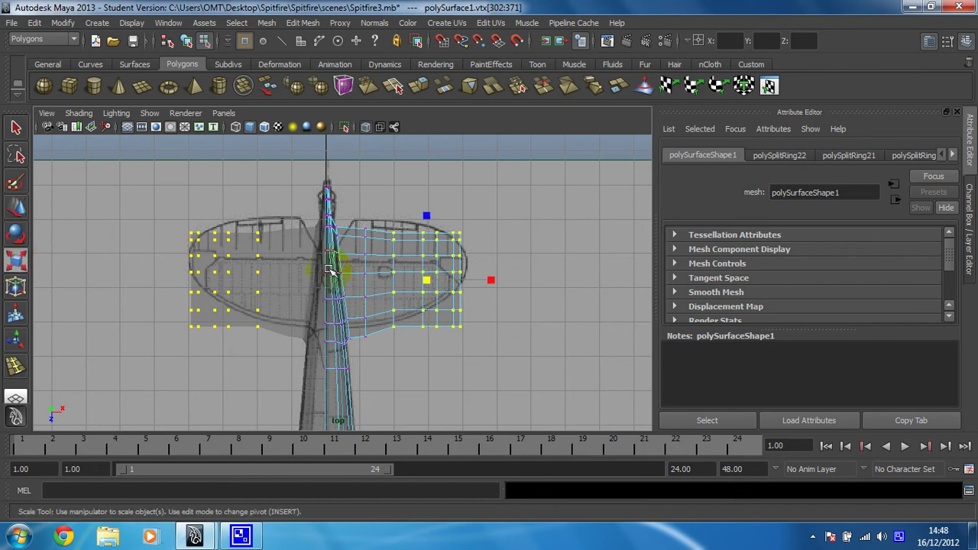
{"action": "left_click_drag", "start_coordinate": [426, 216], "coordinate": [483, 354]}
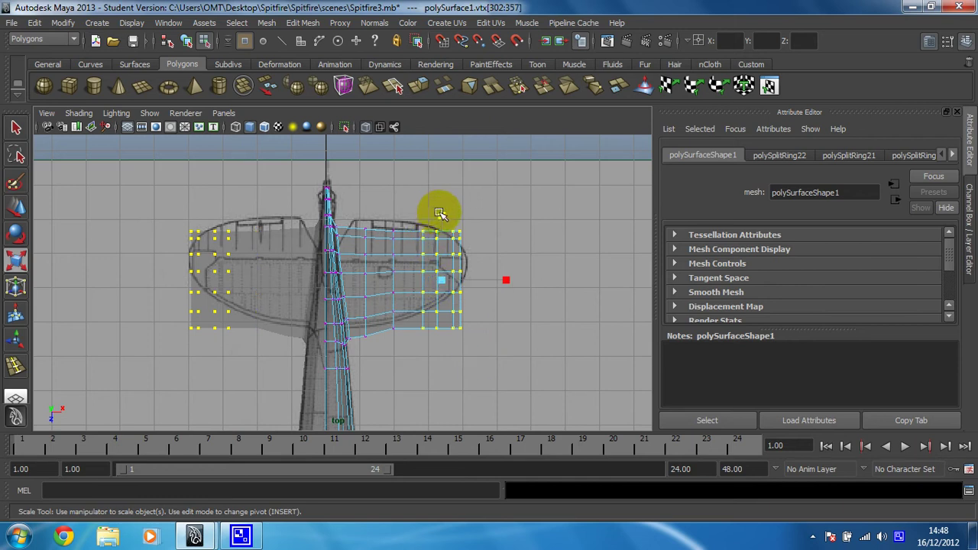
Narrow the four outermost tailplane vertex columns along Z and nudge them rearward to match the blueprint's curved edges.
{"action": "left_click_drag", "start_coordinate": [440, 217], "coordinate": [437, 231]}
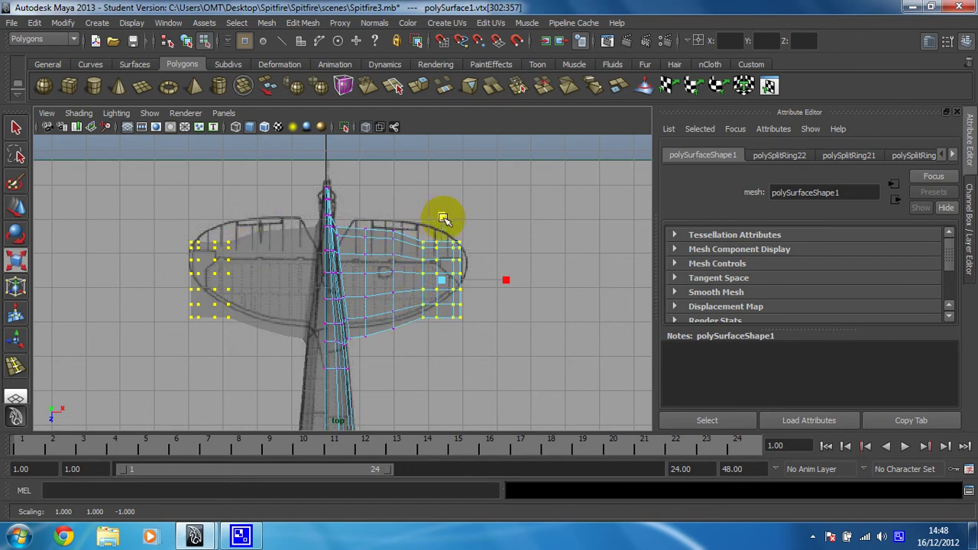
{"action": "left_click_drag", "start_coordinate": [442, 215], "coordinate": [442, 211]}
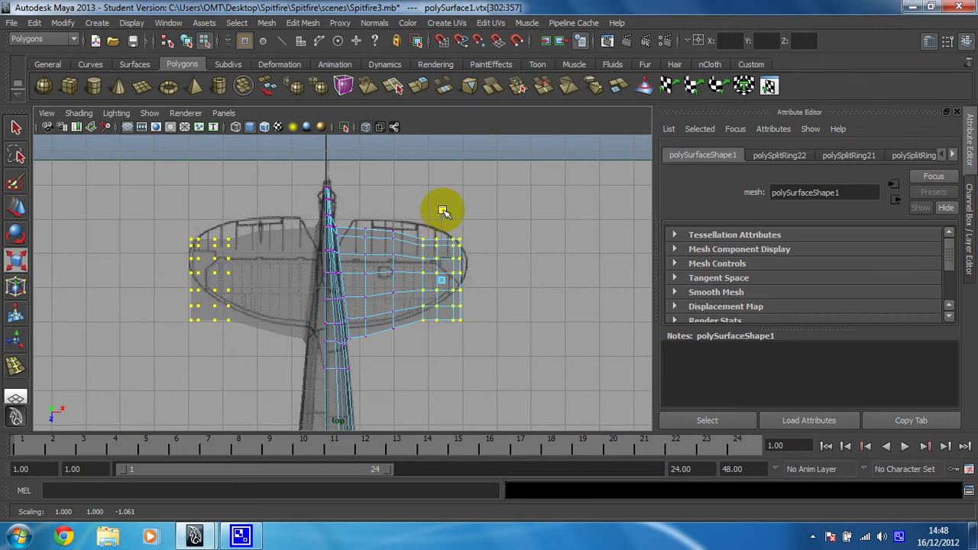
{"action": "left_click", "coordinate": [16, 207]}
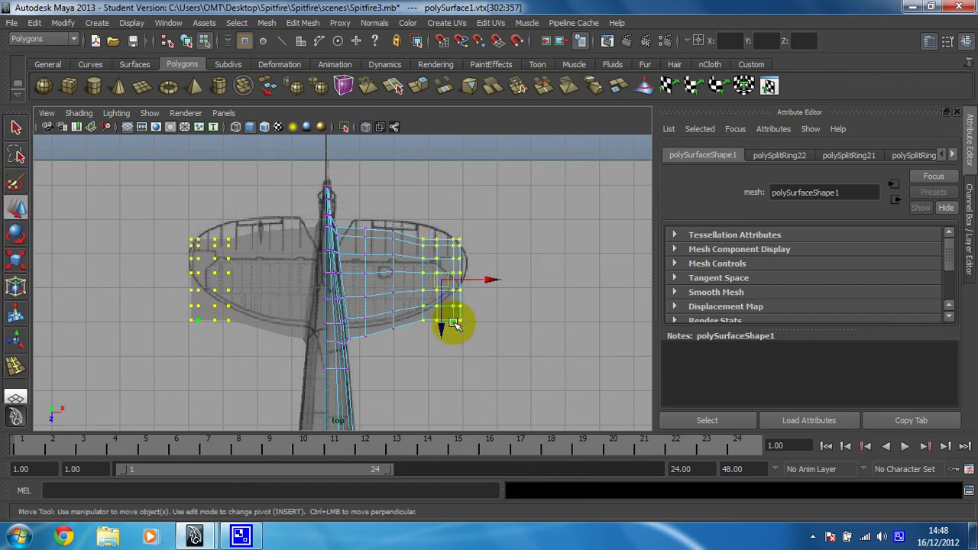
{"action": "left_click_drag", "start_coordinate": [442, 331], "coordinate": [442, 327]}
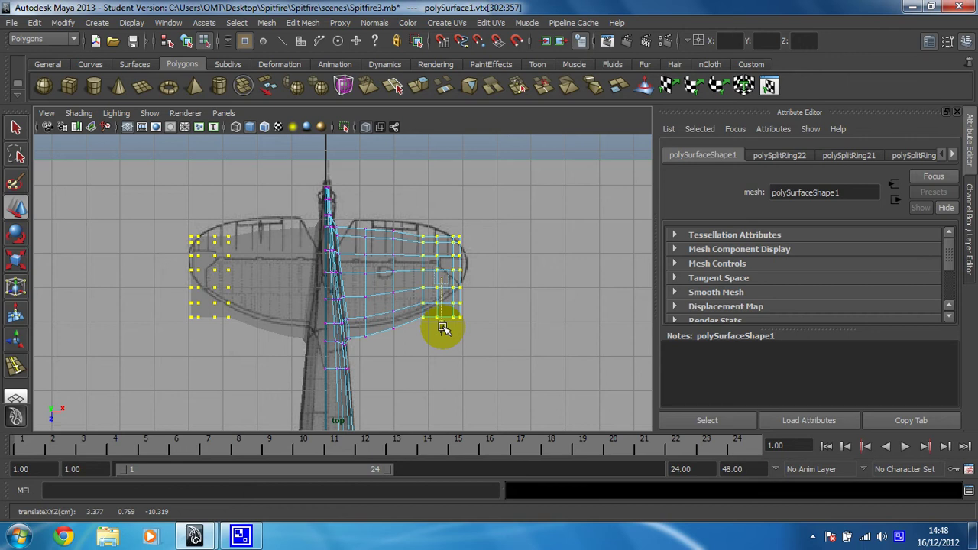
{"action": "key", "text": "r"}
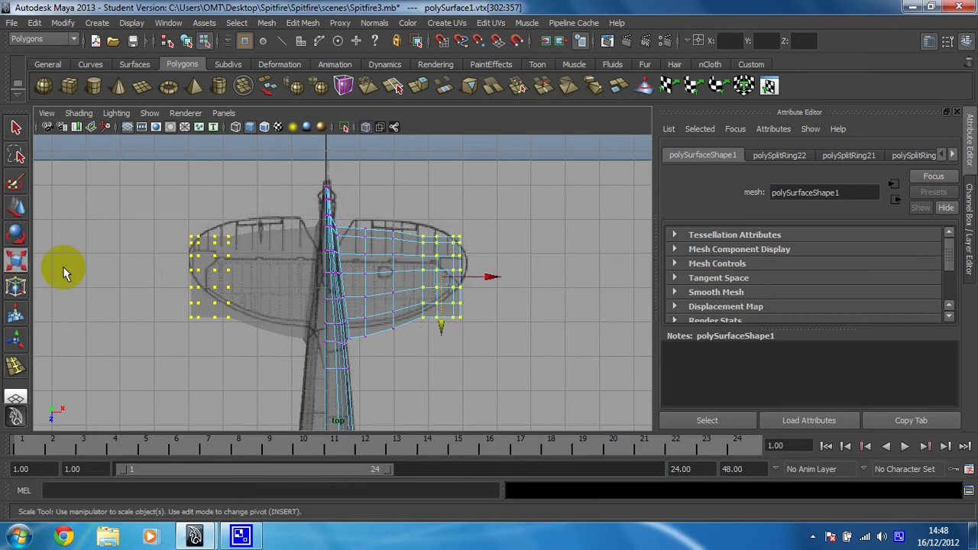
{"action": "left_click_drag", "start_coordinate": [441, 213], "coordinate": [439, 210]}
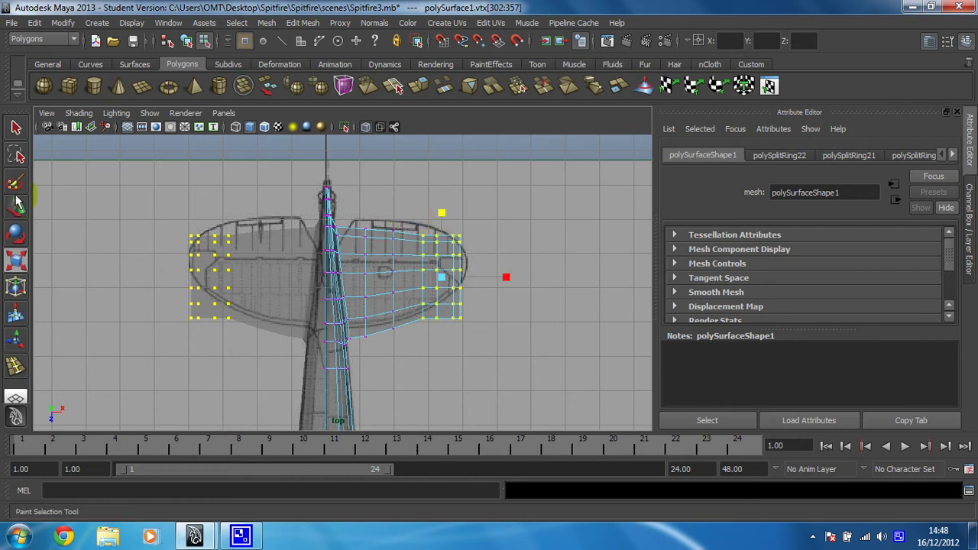
{"action": "left_click", "coordinate": [16, 207]}
{"action": "middle_click_drag", "start_coordinate": [440, 330], "coordinate": [441, 330]}
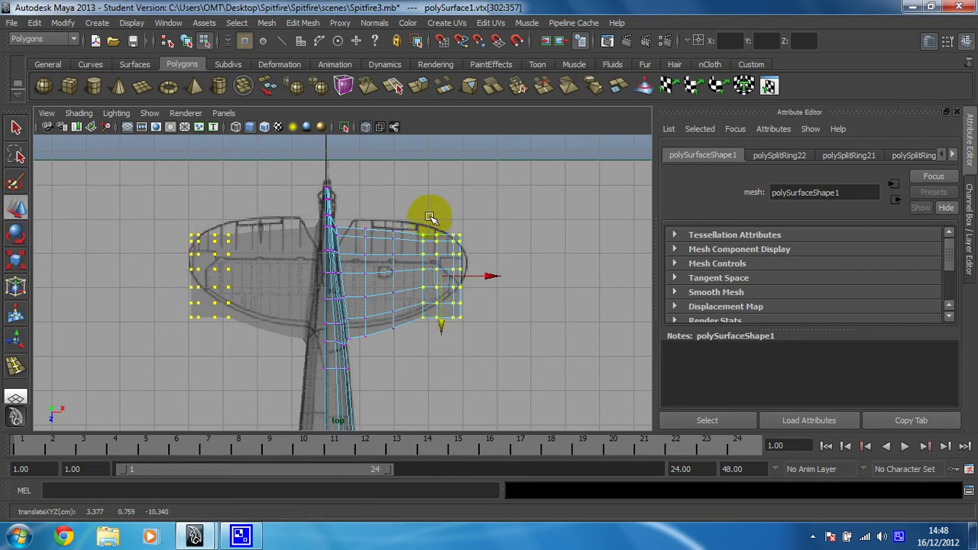
Select the three outermost tailplane vertex columns, scale them narrower along Z and move them slightly rearward.
{"action": "left_click_drag", "start_coordinate": [432, 217], "coordinate": [480, 341]}
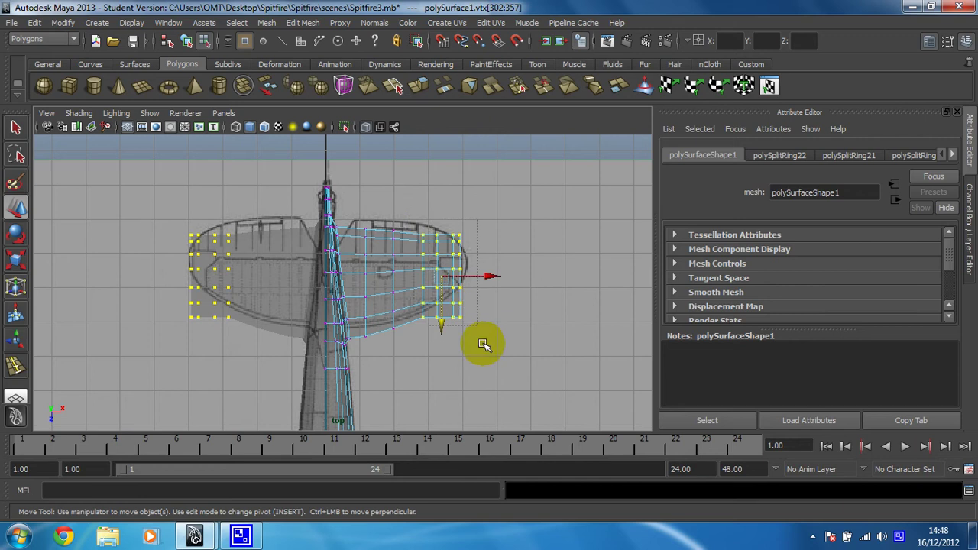
{"action": "left_click", "coordinate": [16, 260]}
{"action": "middle_click_drag", "start_coordinate": [451, 210], "coordinate": [450, 218]}
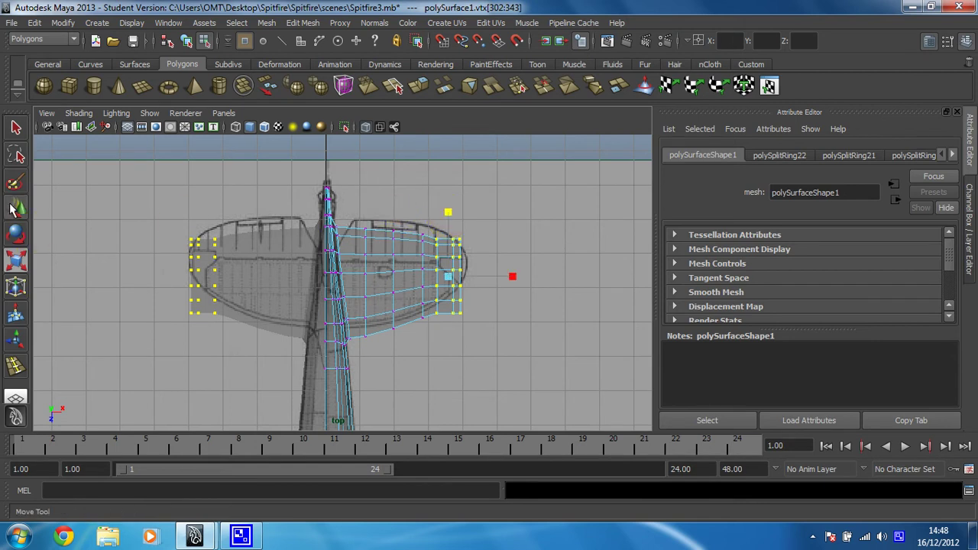
{"action": "key", "text": "w"}
{"action": "middle_click_drag", "start_coordinate": [452, 327], "coordinate": [453, 326]}
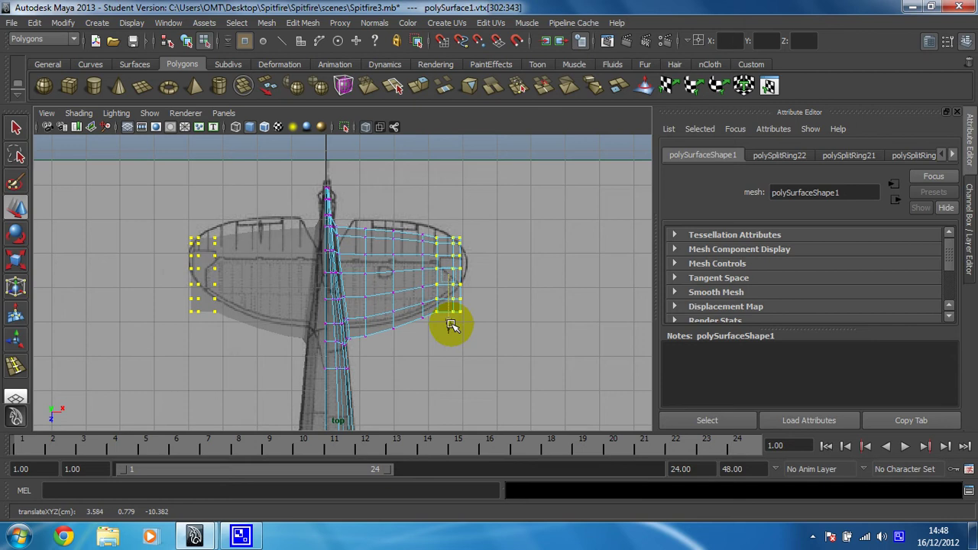
Scale the three outermost tailplane vertex columns slightly narrower along Z, then narrow the two outermost further and shift them slightly rearward.
{"action": "left_click", "coordinate": [15, 262]}
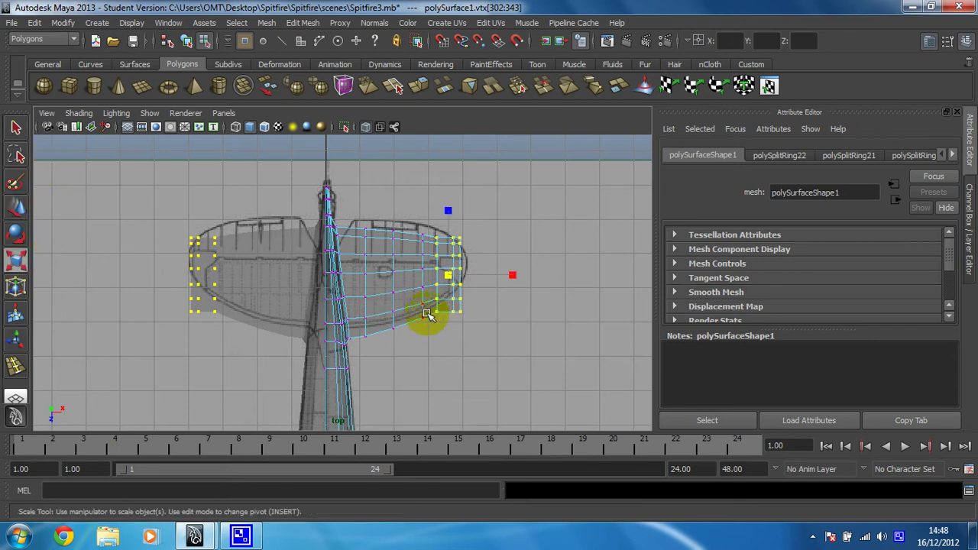
{"action": "left_click_drag", "start_coordinate": [449, 212], "coordinate": [450, 215]}
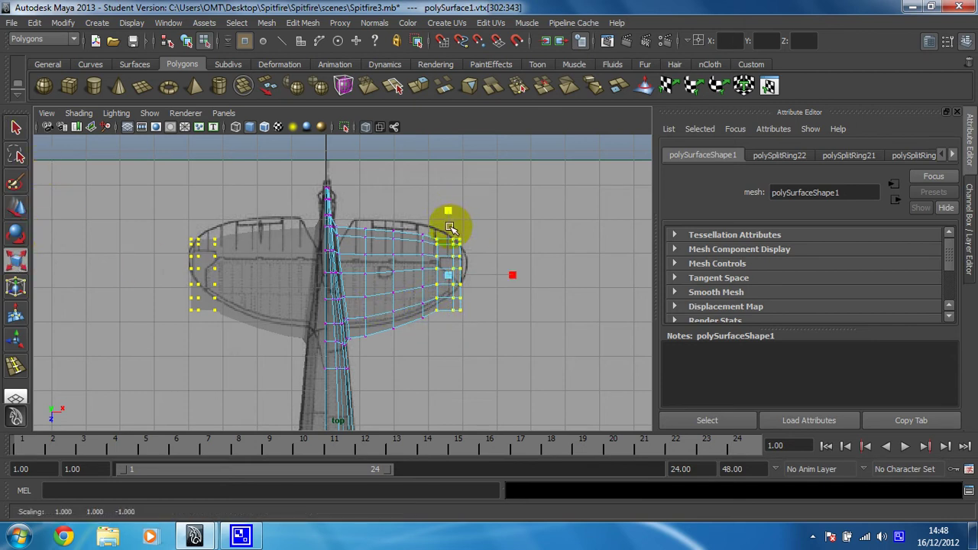
{"action": "left_click_drag", "start_coordinate": [457, 254], "coordinate": [481, 324]}
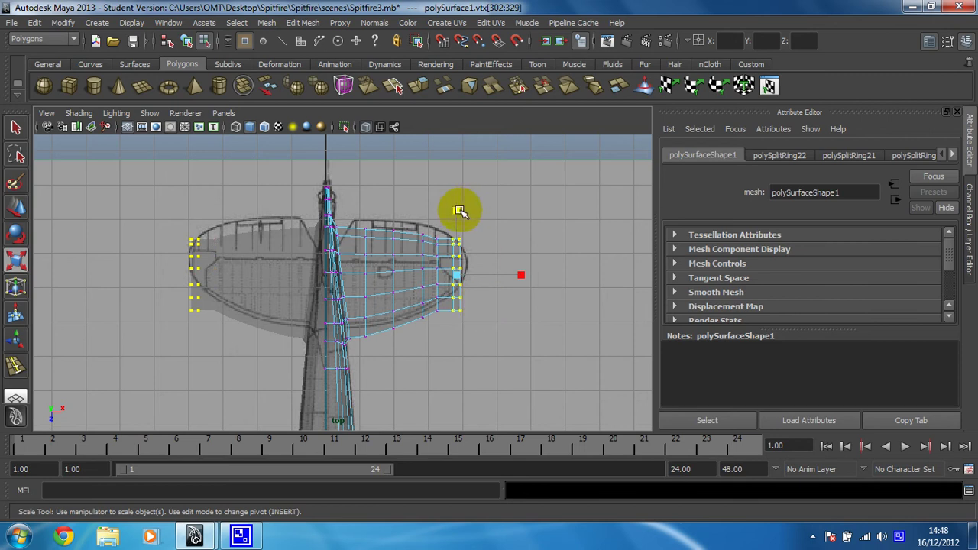
{"action": "left_click_drag", "start_coordinate": [458, 211], "coordinate": [458, 222]}
{"action": "middle_click_drag", "start_coordinate": [457, 223], "coordinate": [460, 227]}
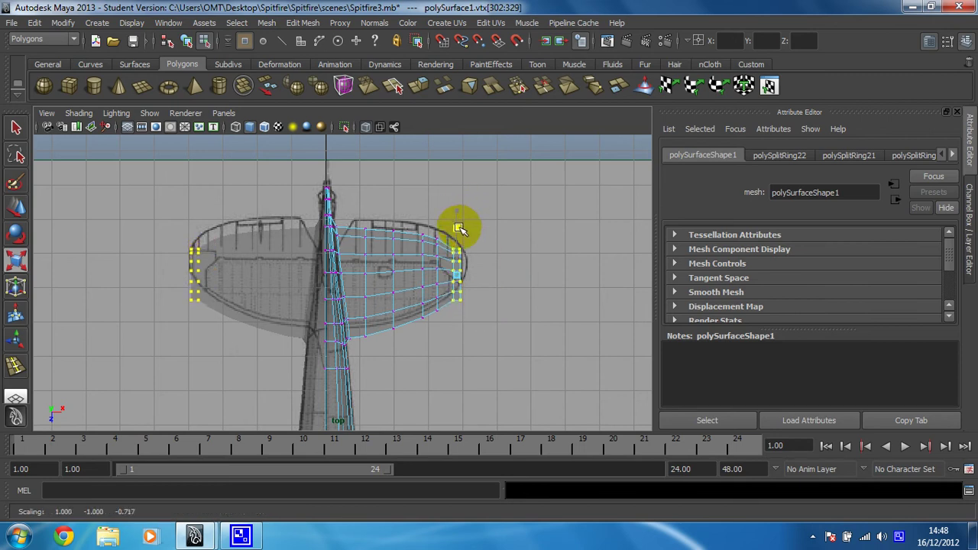
{"action": "key", "text": "w"}
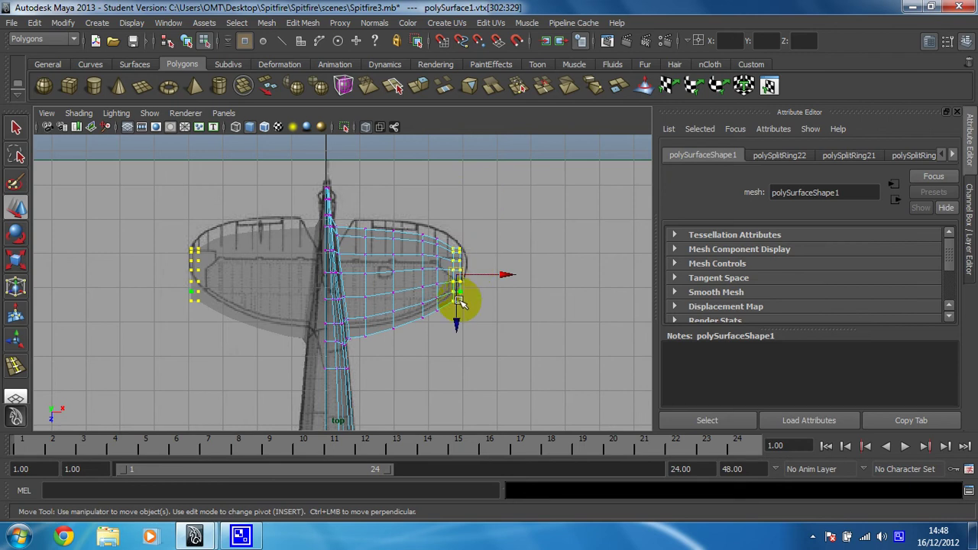
{"action": "left_click_drag", "start_coordinate": [459, 327], "coordinate": [459, 323]}
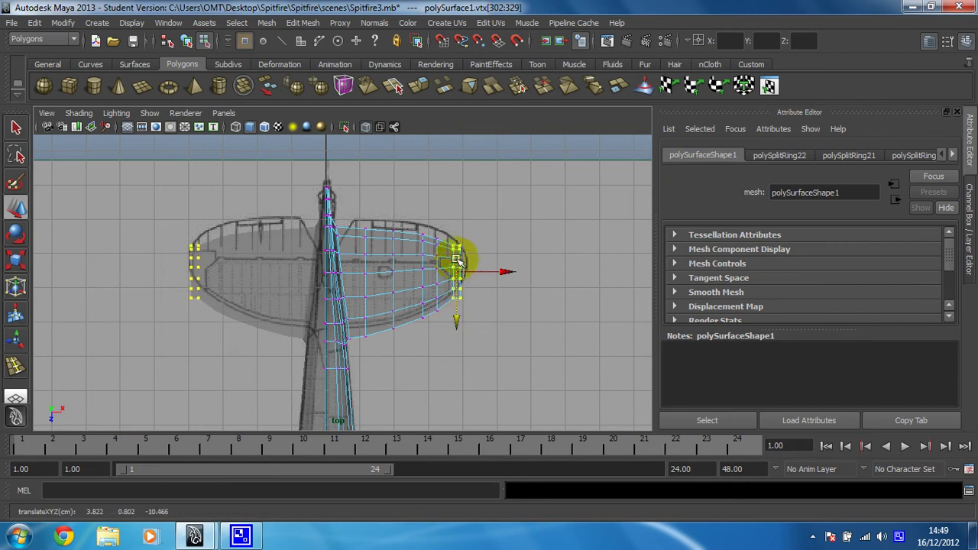
Scale the outermost tailplane vertex column strongly narrower along Z to round off the tip against the blueprint.
{"action": "left_click", "coordinate": [17, 262]}
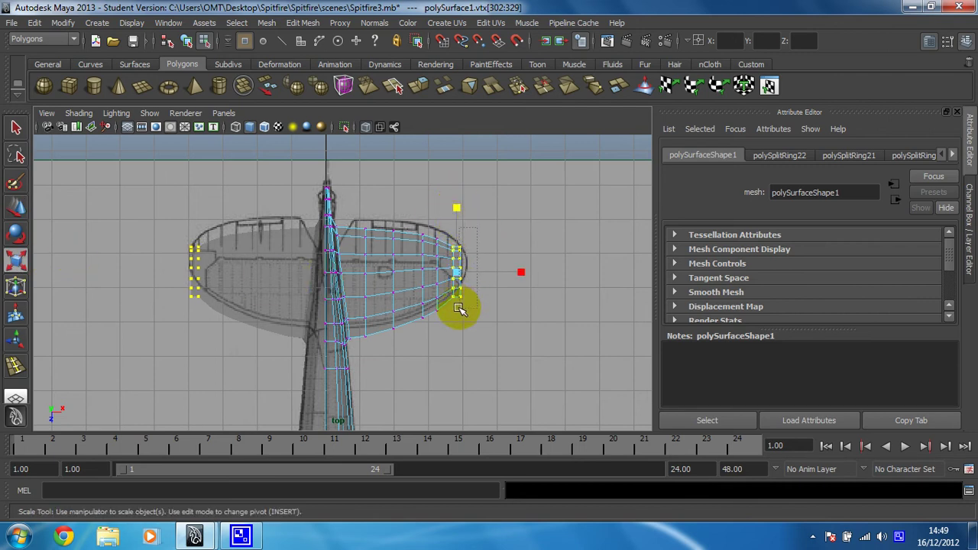
{"action": "left_click_drag", "start_coordinate": [461, 208], "coordinate": [462, 238]}
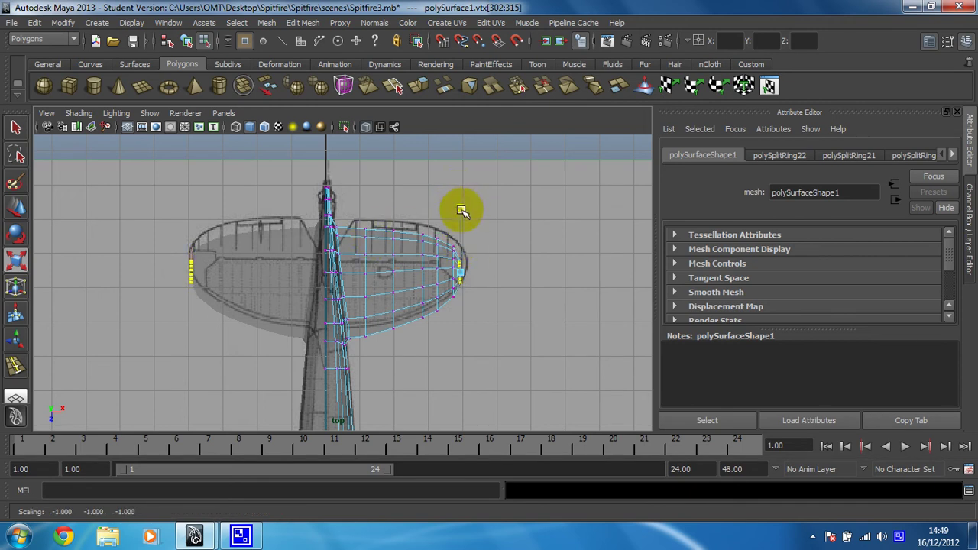
{"action": "left_click_drag", "start_coordinate": [461, 212], "coordinate": [461, 213]}
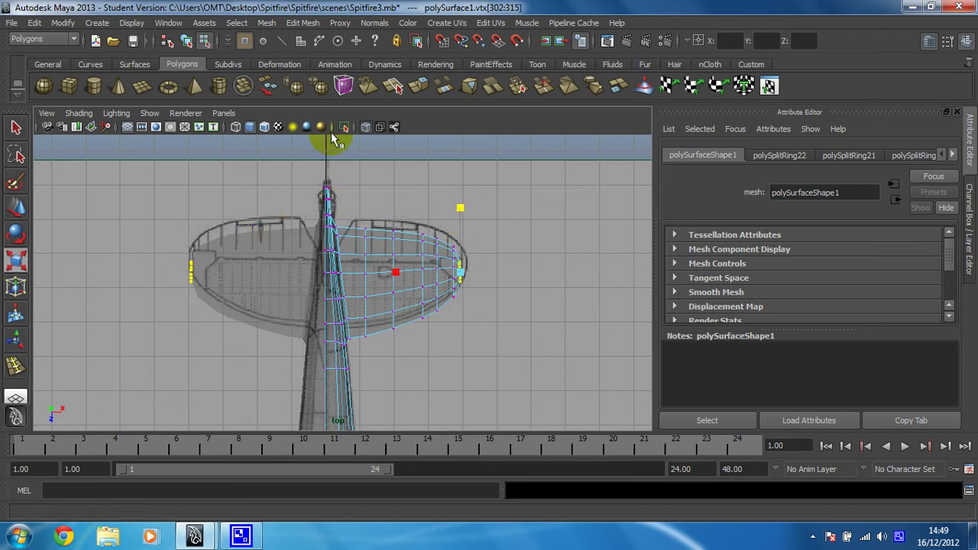
Fine-tune the Z scale of the second and third outermost tailplane vertex columns against the blueprint's curved edge.
{"action": "left_click_drag", "start_coordinate": [457, 310], "coordinate": [445, 188]}
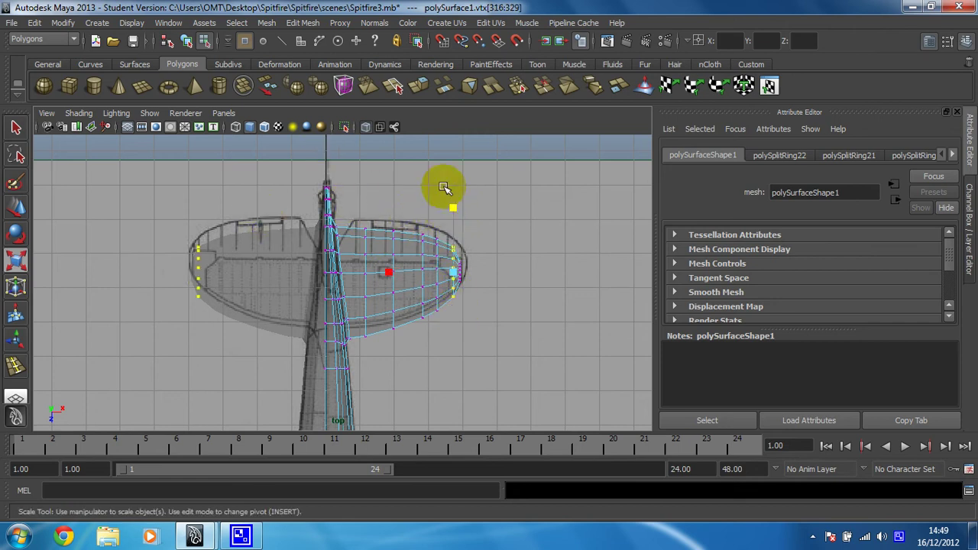
{"action": "middle_click_drag", "start_coordinate": [451, 207], "coordinate": [444, 219]}
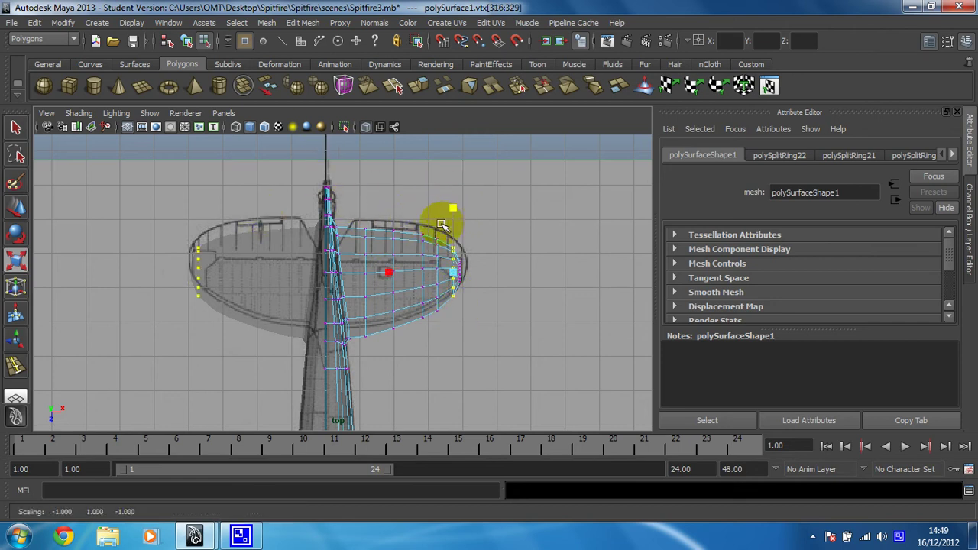
{"action": "left_click_drag", "start_coordinate": [443, 314], "coordinate": [437, 207]}
{"action": "middle_click_drag", "start_coordinate": [438, 208], "coordinate": [436, 212]}
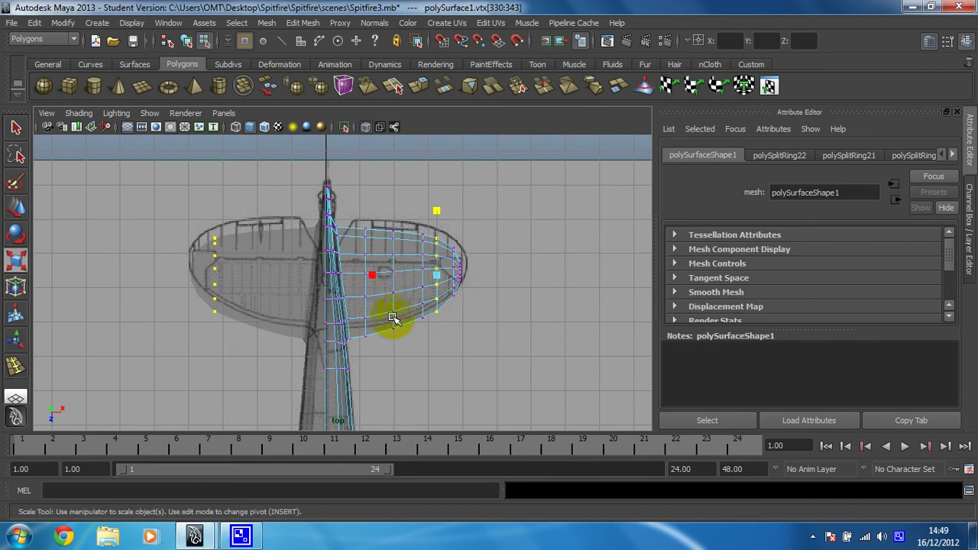
Examine in perspective how the rear of the tailplane root joins the fuselage, including its underside.
{"action": "key", "text": "space"}
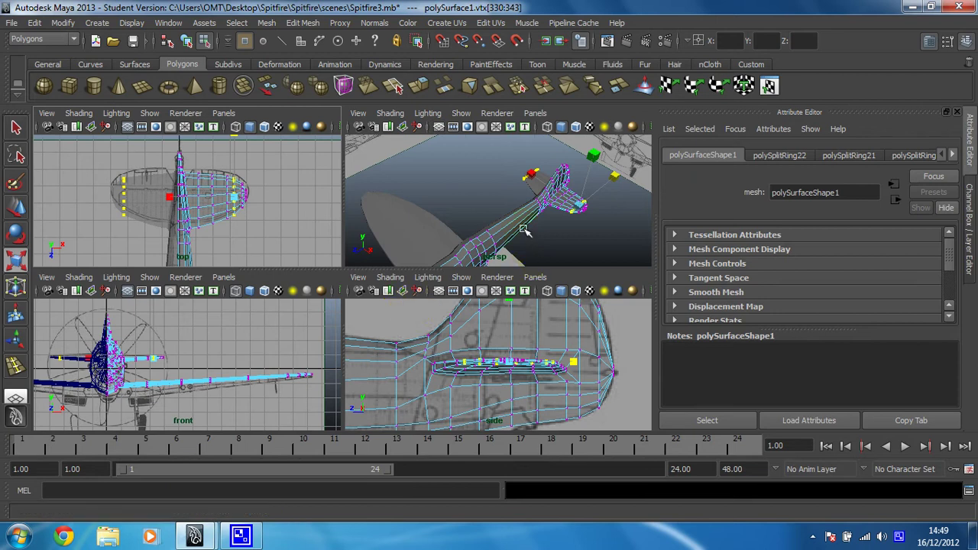
{"action": "key", "text": "space"}
{"action": "left_click_drag", "start_coordinate": [521, 322], "coordinate": [437, 290], "text": "alt"}
{"action": "right_click_drag", "start_coordinate": [425, 317], "coordinate": [512, 323], "text": "alt"}
{"action": "left_click_drag", "start_coordinate": [514, 324], "coordinate": [431, 291], "text": "alt"}
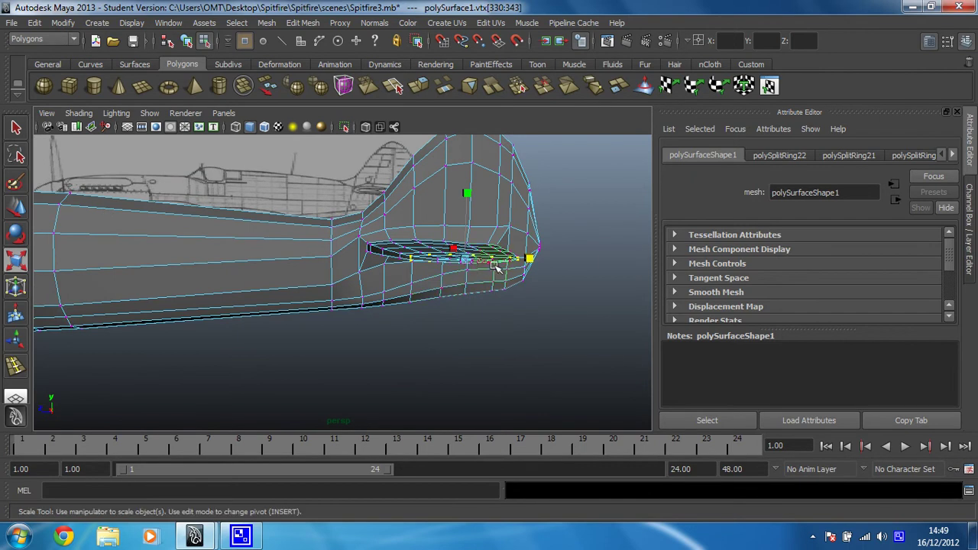
{"action": "left_click_drag", "start_coordinate": [497, 269], "coordinate": [387, 288], "text": "alt"}
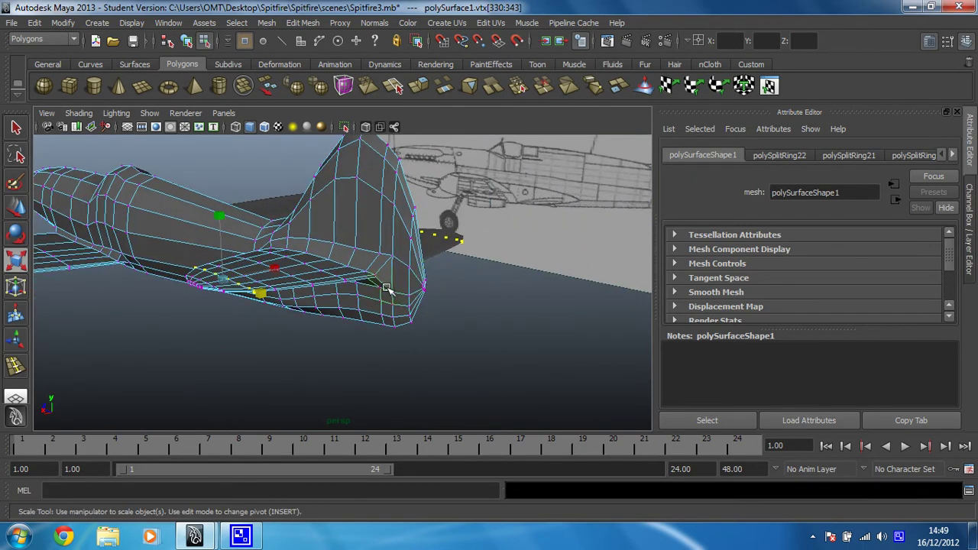
{"action": "right_click_drag", "start_coordinate": [341, 293], "coordinate": [597, 298], "text": "alt"}
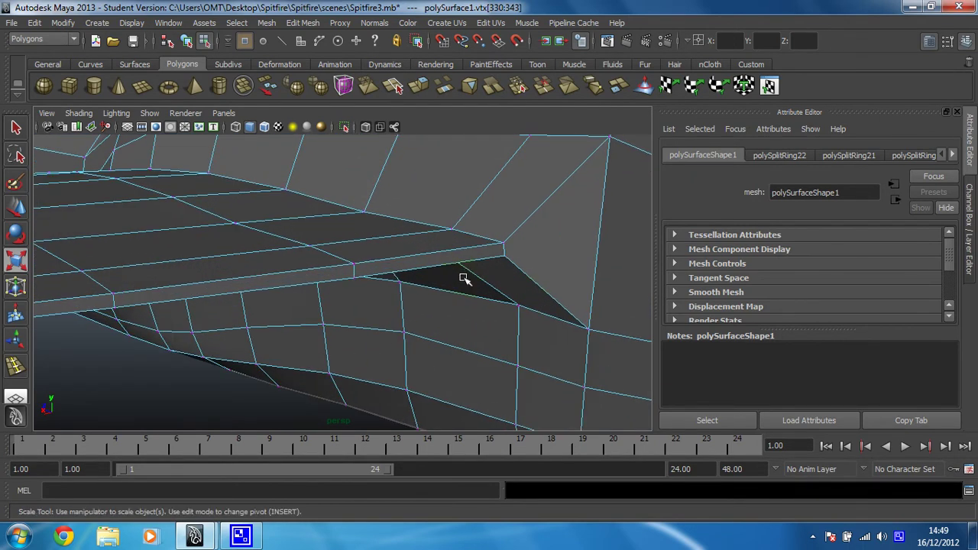
{"action": "middle_click_drag", "start_coordinate": [465, 279], "coordinate": [424, 288], "text": "alt"}
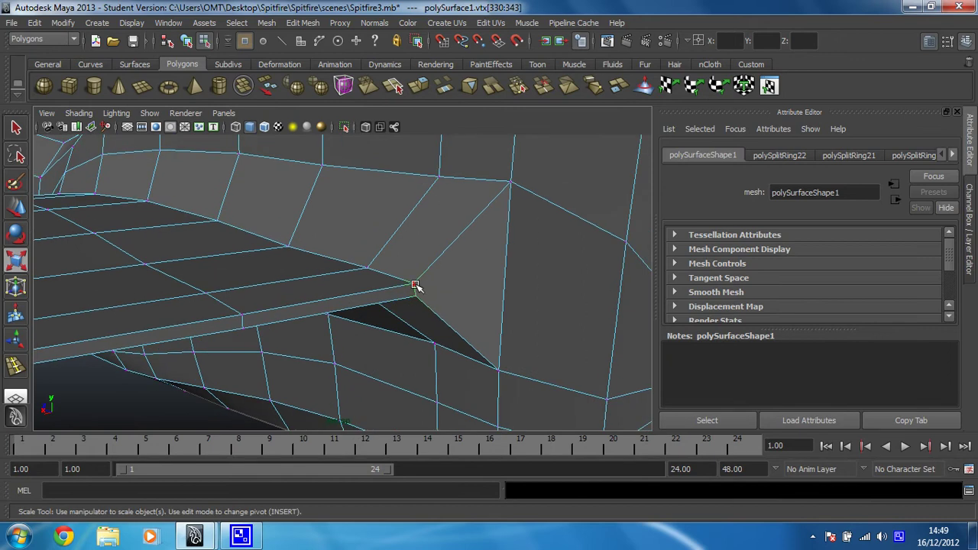
Select the tailplane's trailing-edge root vertices above and below, and move them forward along Z to follow the blueprint's root cutout.
{"action": "left_click", "coordinate": [415, 286]}
{"action": "left_click", "coordinate": [365, 267]}
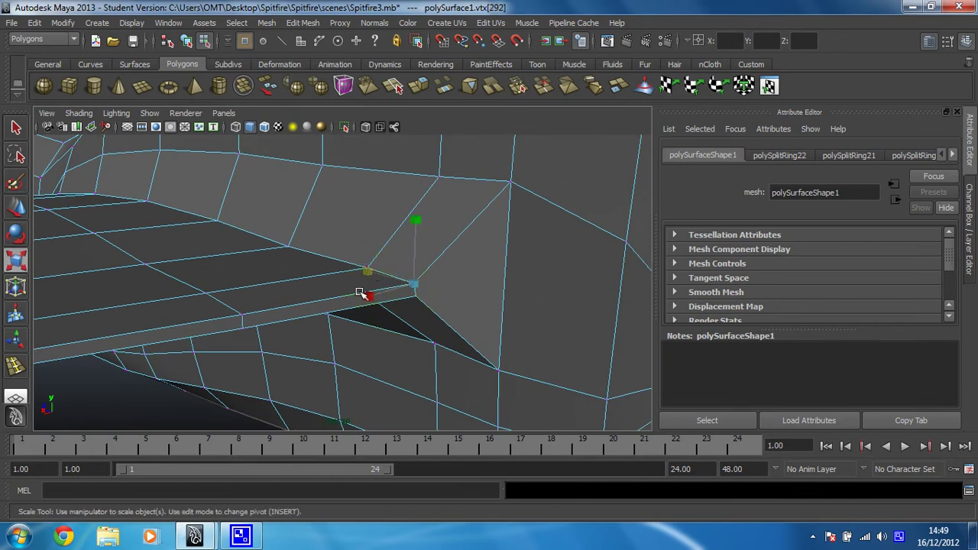
{"action": "left_click", "coordinate": [243, 317]}
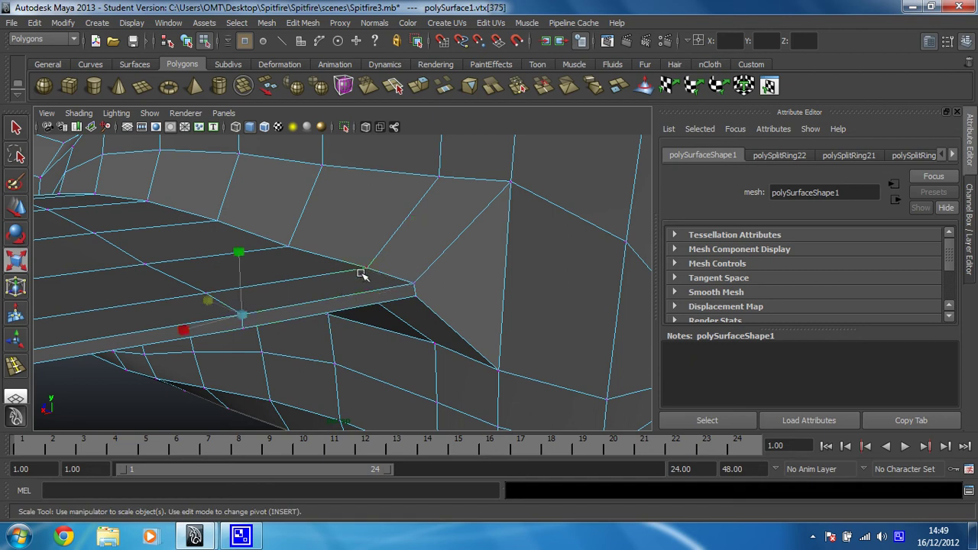
{"action": "left_click", "coordinate": [366, 267]}
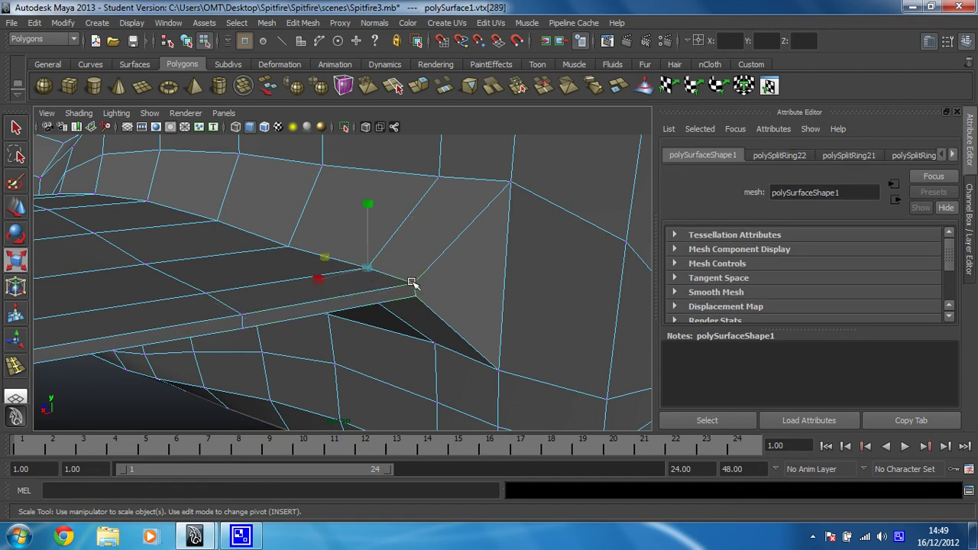
{"action": "left_click", "coordinate": [413, 284], "text": "shift"}
{"action": "left_click", "coordinate": [416, 298], "text": "shift"}
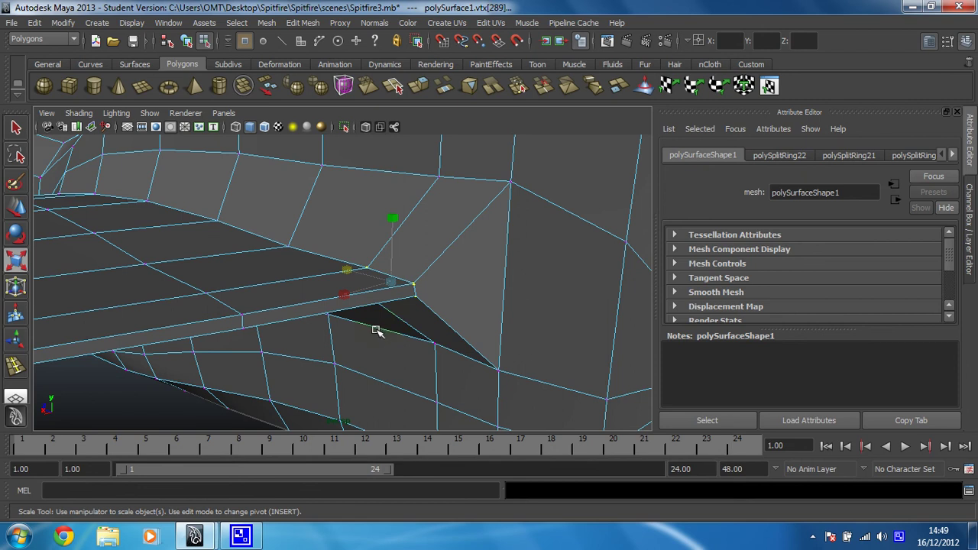
{"action": "left_click_drag", "start_coordinate": [376, 330], "coordinate": [379, 316], "text": "alt"}
{"action": "middle_click_drag", "start_coordinate": [345, 255], "coordinate": [341, 287], "text": "alt"}
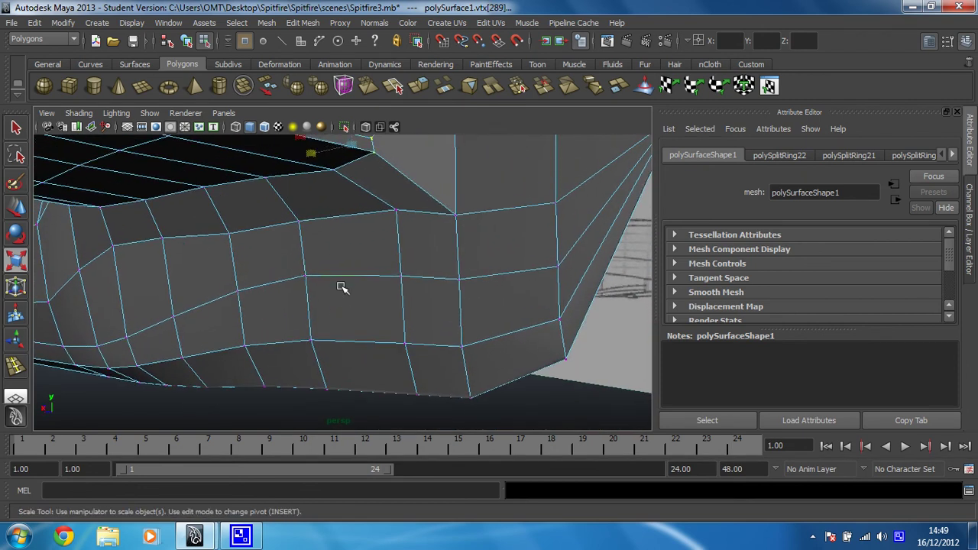
{"action": "left_click", "coordinate": [334, 170], "text": "shift"}
{"action": "left_click_drag", "start_coordinate": [316, 186], "coordinate": [321, 192], "text": "alt"}
{"action": "key", "text": "space"}
{"action": "key", "text": "space"}
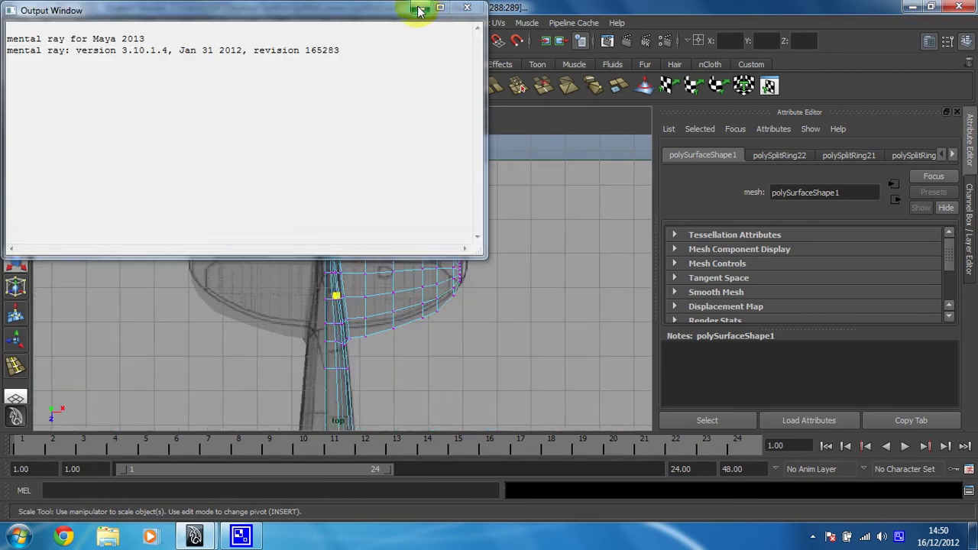
{"action": "left_click", "coordinate": [420, 9]}
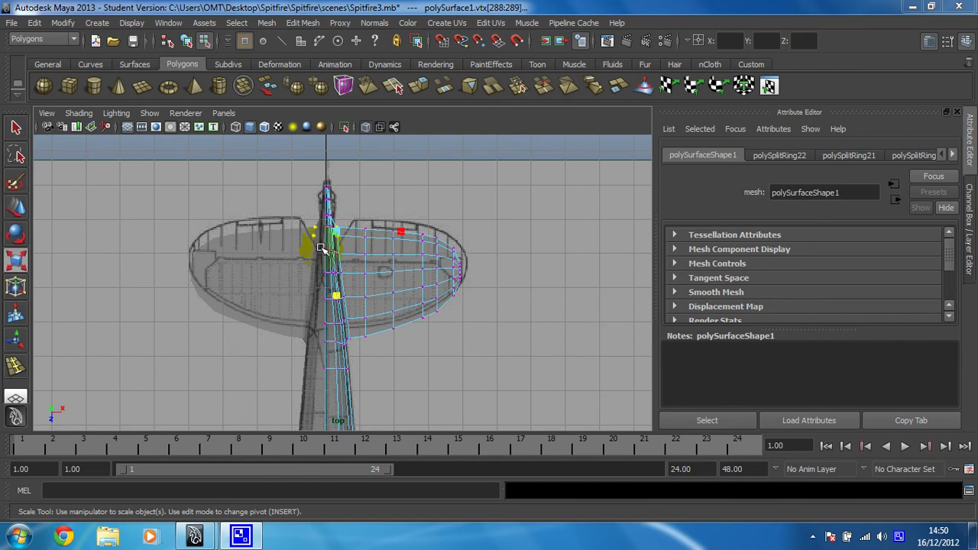
{"action": "left_click", "coordinate": [16, 207]}
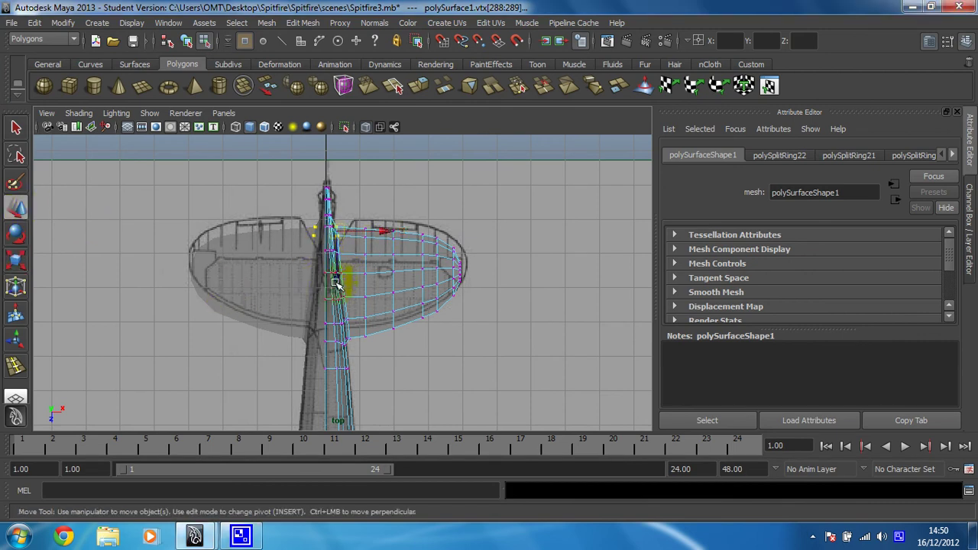
{"action": "left_click_drag", "start_coordinate": [336, 282], "coordinate": [341, 295]}
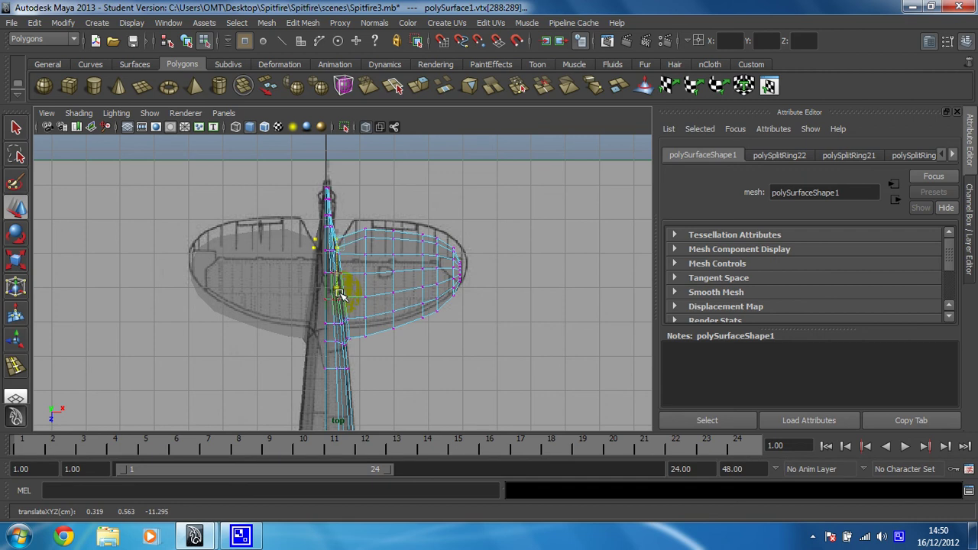
{"action": "left_click_drag", "start_coordinate": [340, 294], "coordinate": [340, 293]}
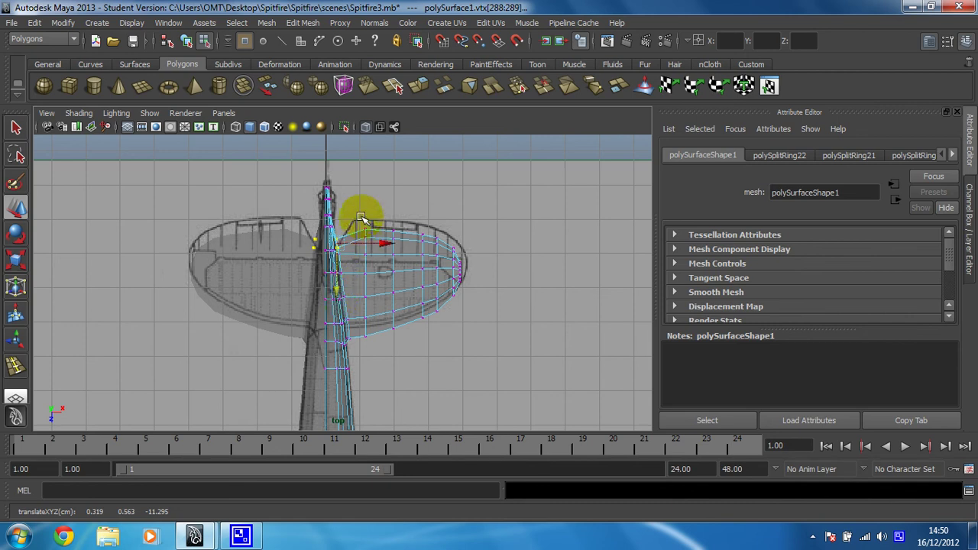
Move the innermost tailplane vertex column outboard of the root inward along X to the blueprint's trailing-edge corner.
{"action": "left_click_drag", "start_coordinate": [378, 330], "coordinate": [379, 342]}
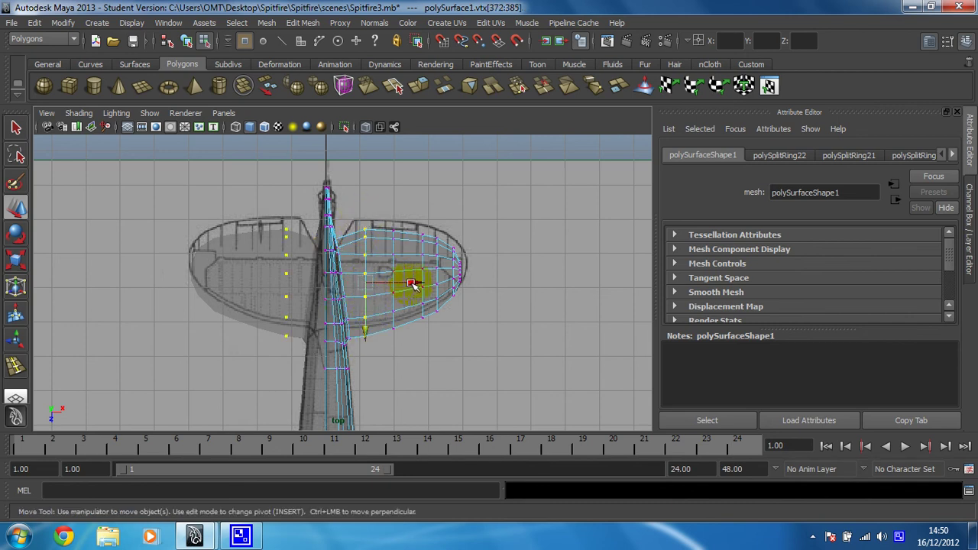
{"action": "left_click_drag", "start_coordinate": [412, 283], "coordinate": [399, 283]}
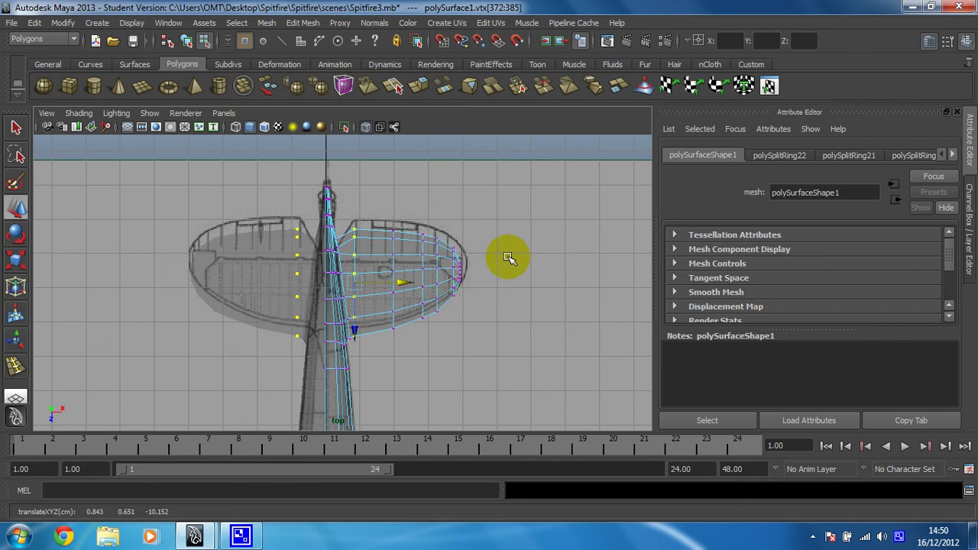
{"action": "key", "text": "space"}
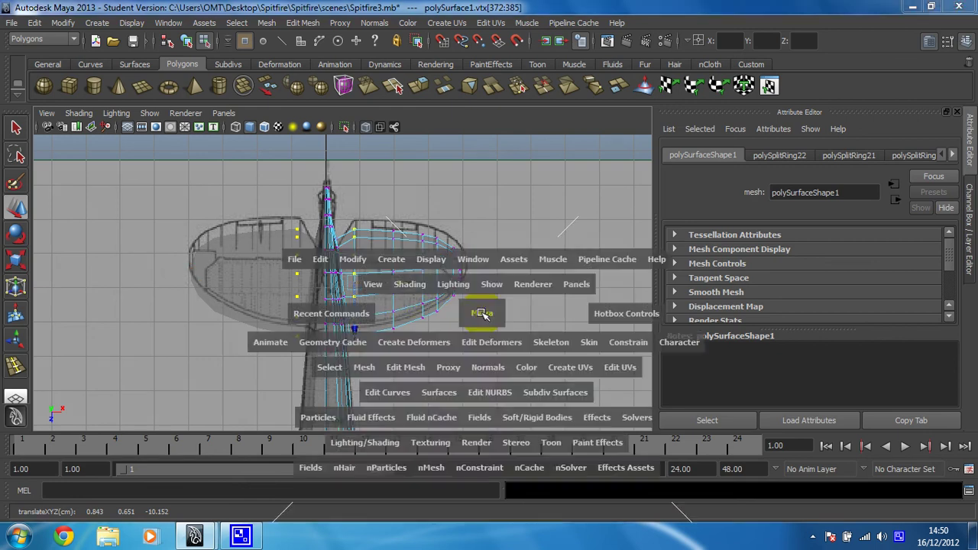
{"action": "key", "text": "space"}
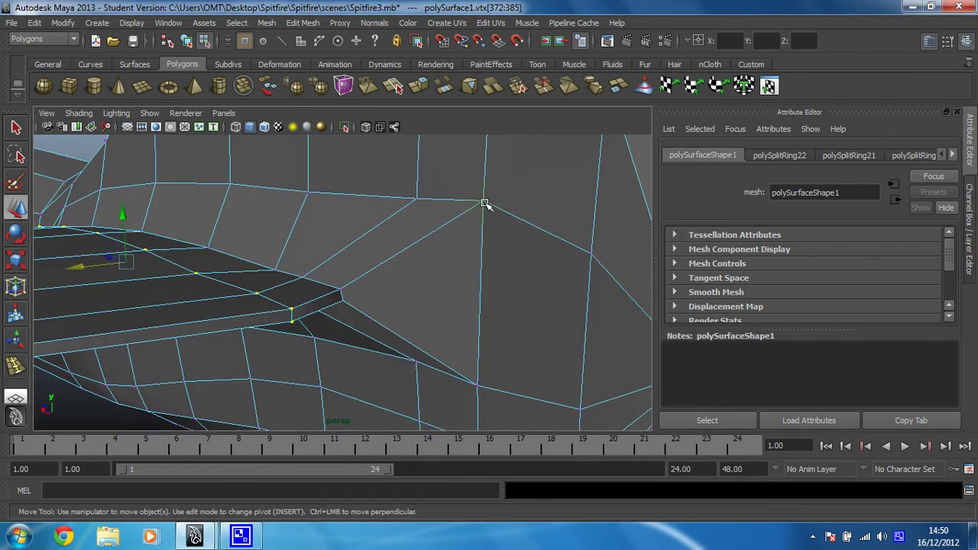
Return to object mode, deselect the mesh and examine the whole Spitfire's shape from several angles.
{"action": "key", "text": "a"}
{"action": "right_click_drag", "start_coordinate": [344, 275], "coordinate": [405, 258]}
{"action": "left_click", "coordinate": [339, 304]}
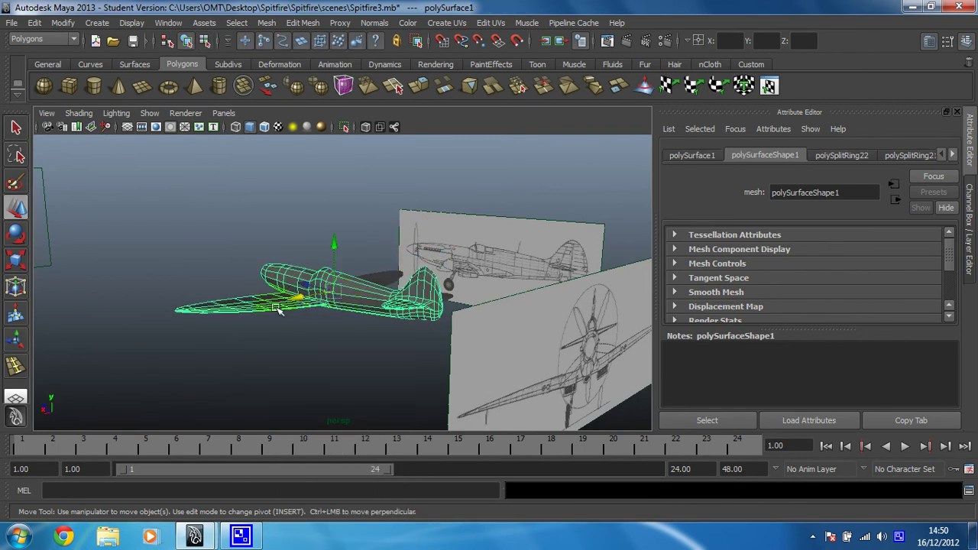
{"action": "left_click_drag", "start_coordinate": [277, 308], "coordinate": [321, 268], "text": "alt"}
{"action": "left_click", "coordinate": [417, 306]}
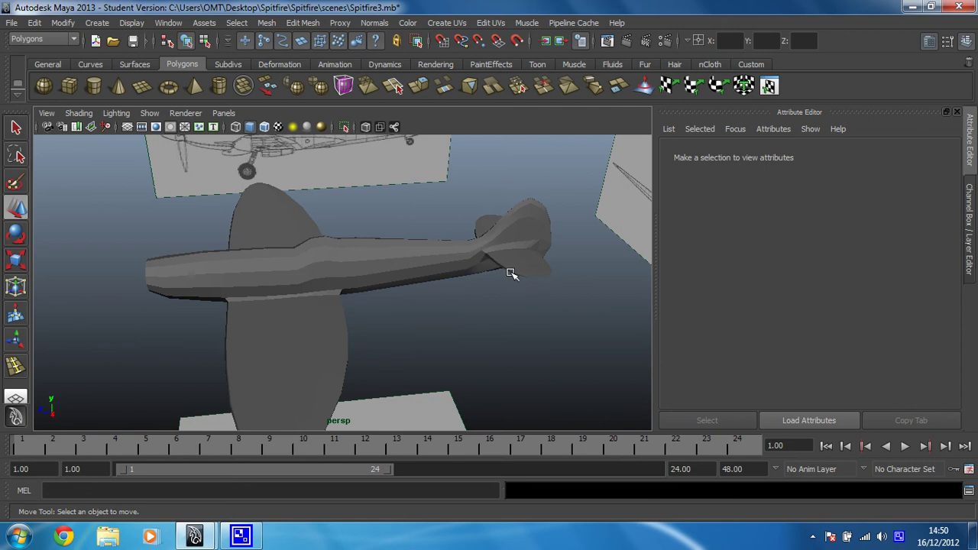
{"action": "left_click_drag", "start_coordinate": [286, 312], "coordinate": [276, 335], "text": "alt"}
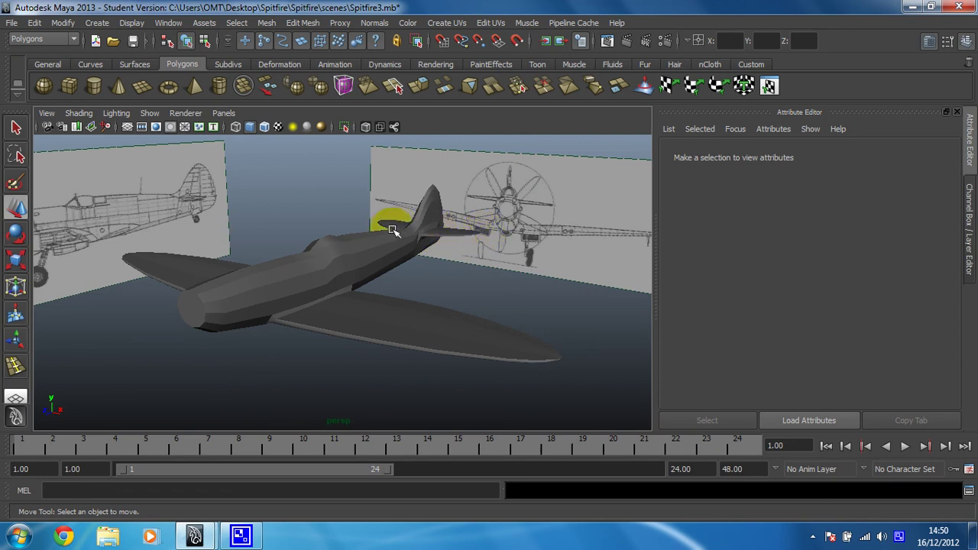
{"action": "left_click_drag", "start_coordinate": [375, 264], "coordinate": [376, 264], "text": "alt"}
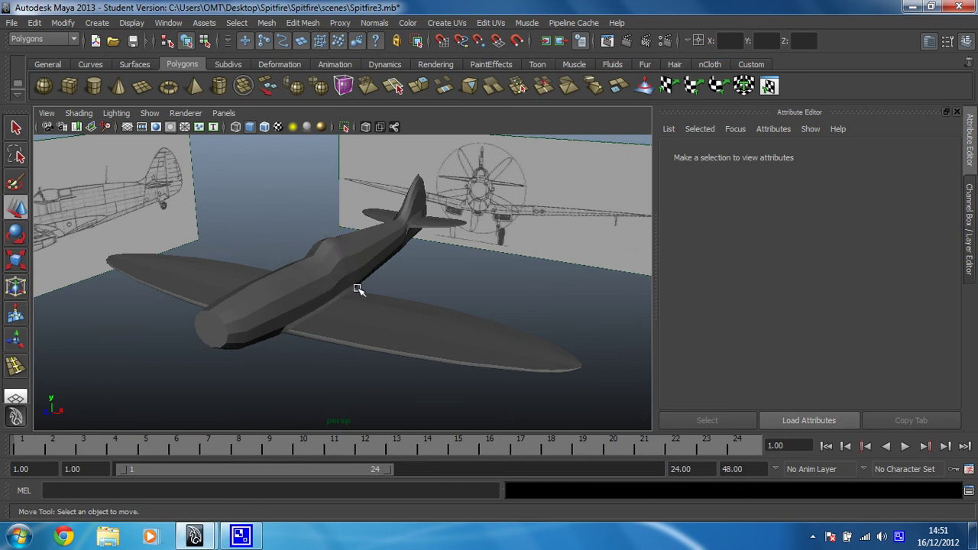
Select the original half of the Spitfire mesh with its fuselage, wing and tailplane.
{"action": "left_click", "coordinate": [278, 294]}
{"action": "left_click", "coordinate": [221, 281]}
{"action": "left_click", "coordinate": [353, 331]}
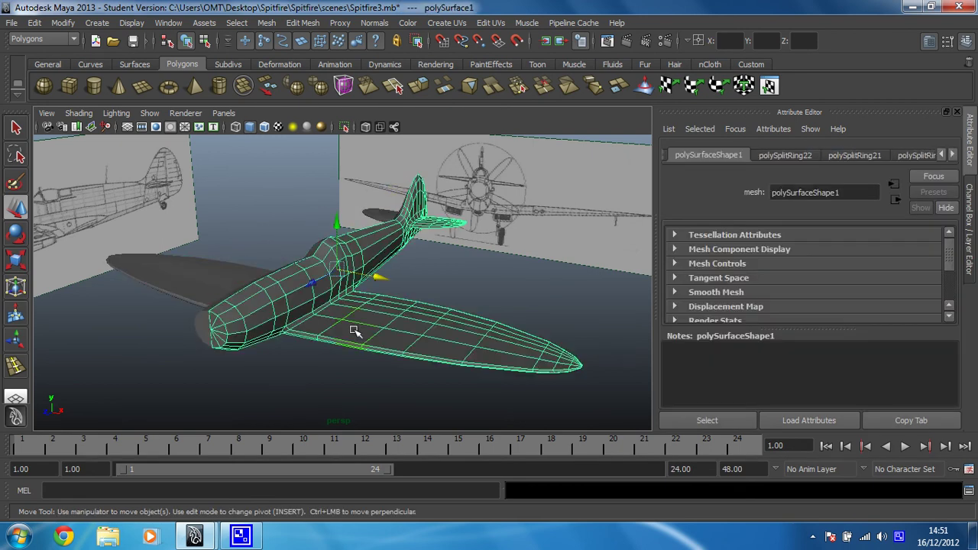